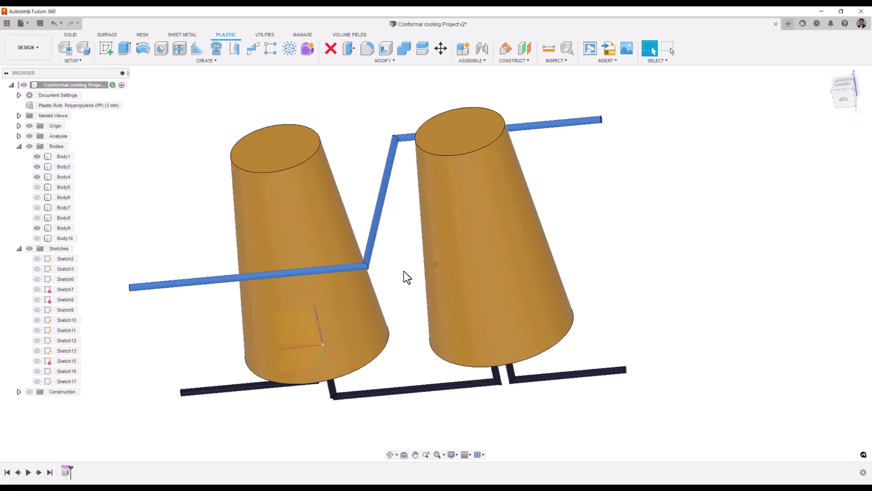
- Hide the Body3 and Body4 cups and orbit to inspect the helical cooling channels
middle_click_drag(405, 277, 387, 299, "shift")
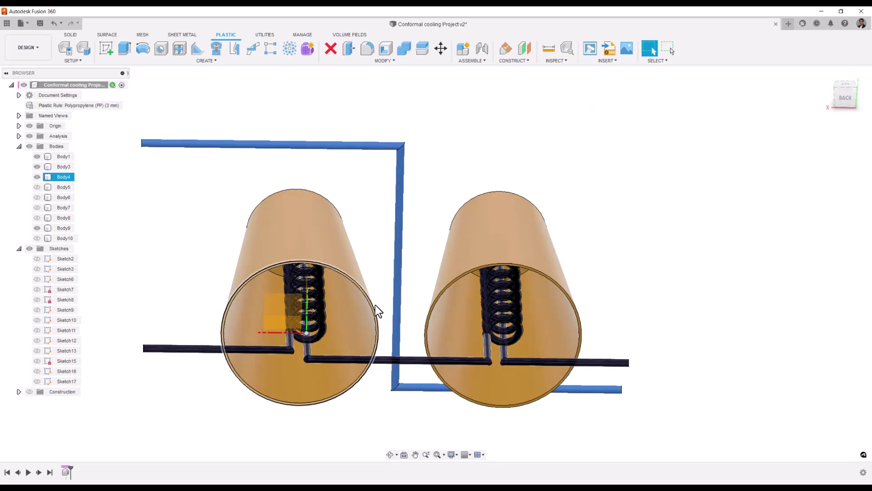
middle_click_drag(377, 307, 381, 310, "shift")
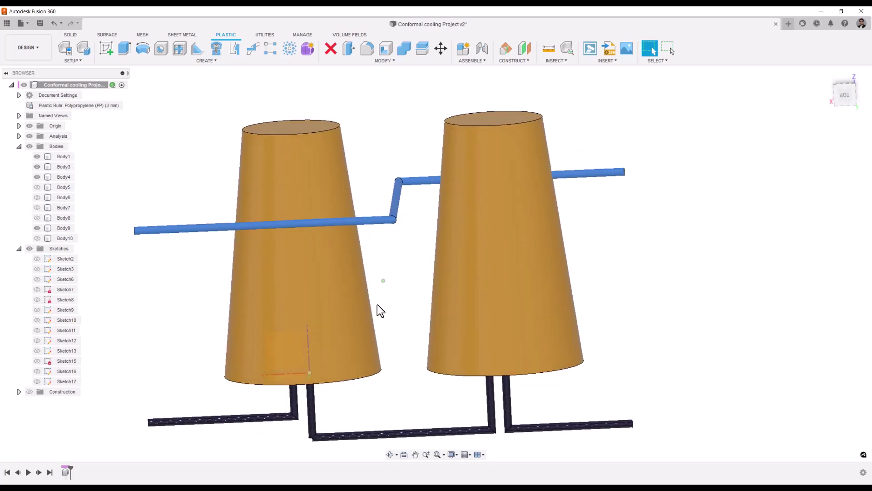
left_click(38, 167)
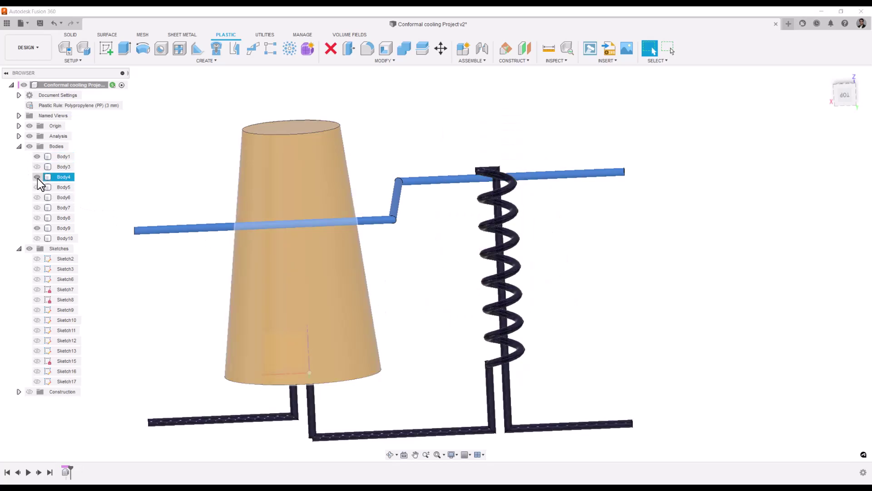
left_click(37, 177)
middle_click_drag(106, 184, 109, 186, "shift")
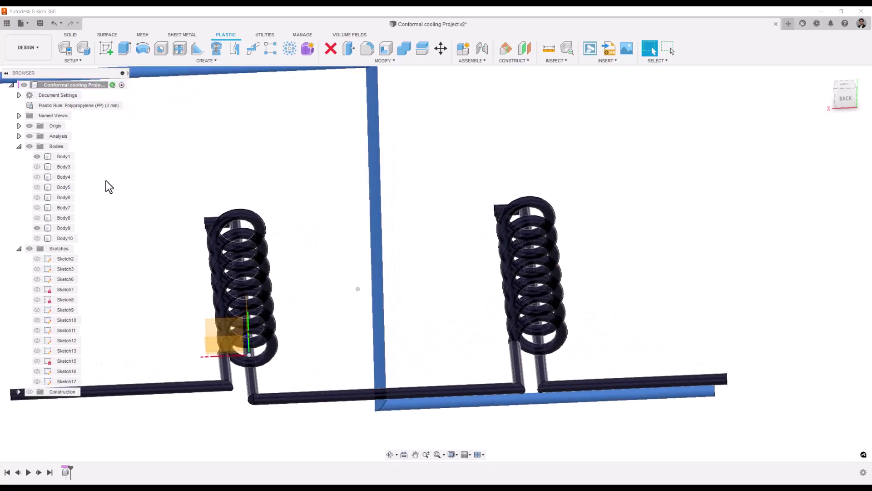
scroll(109, 187, "up", 6)
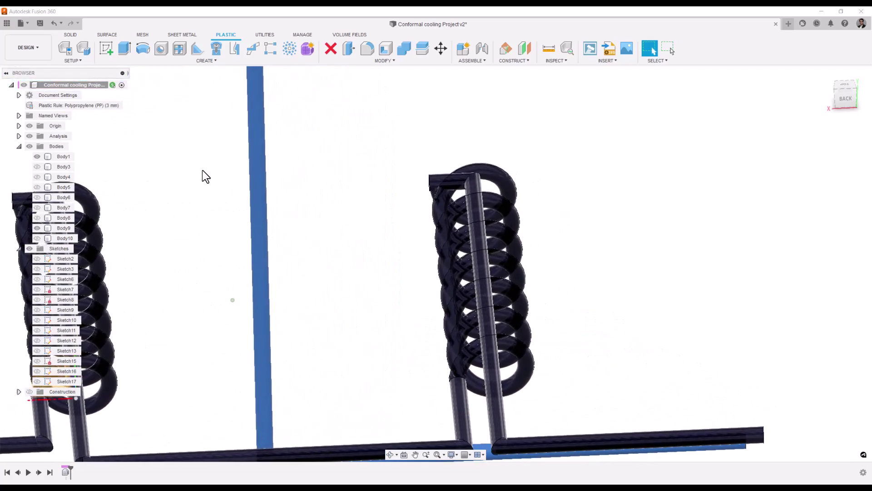
middle_click_drag(320, 174, 319, 174, "shift")
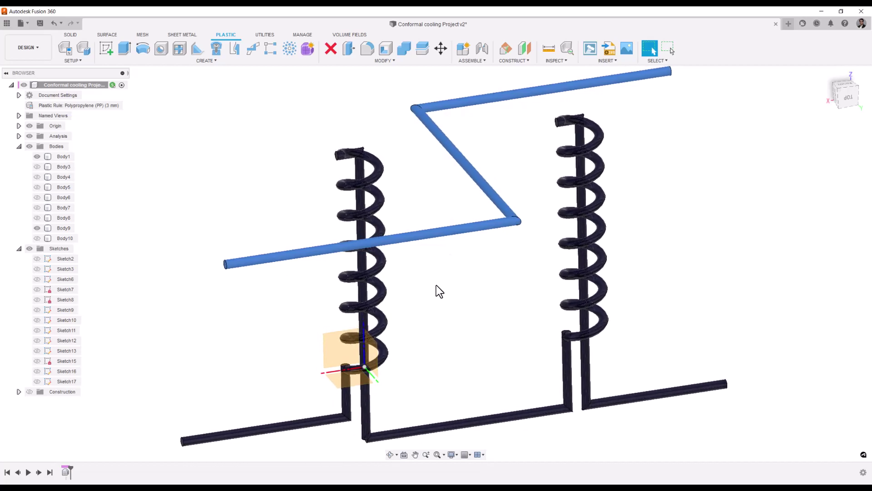
- Show Body4, Body3 and the Body10 mold block, then fit everything in view
left_click(37, 177)
left_click(37, 177)
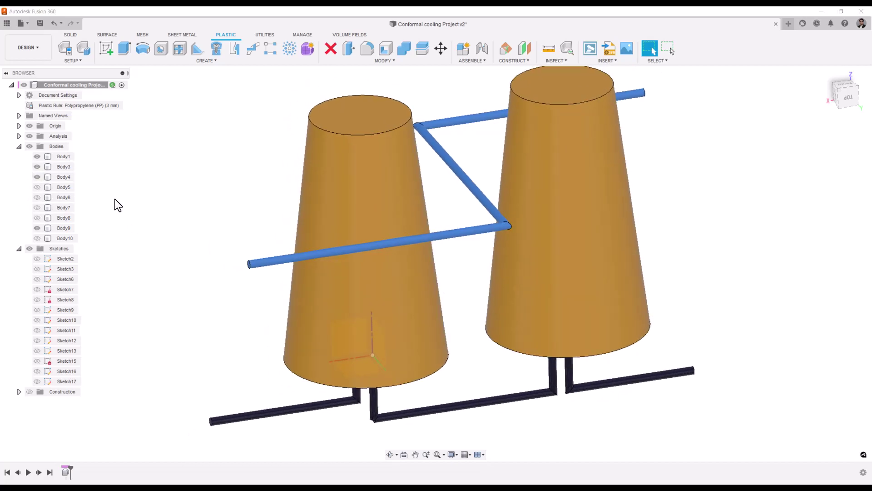
left_click(36, 238)
key("F6")
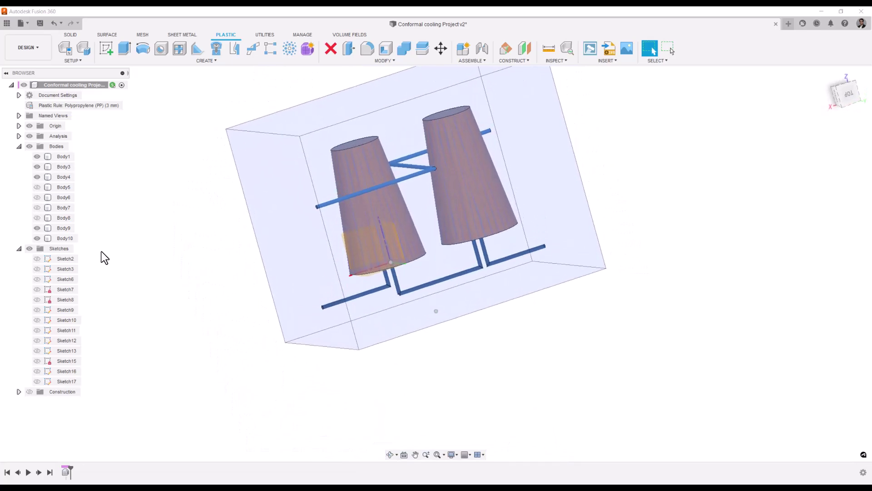
left_click(335, 205)
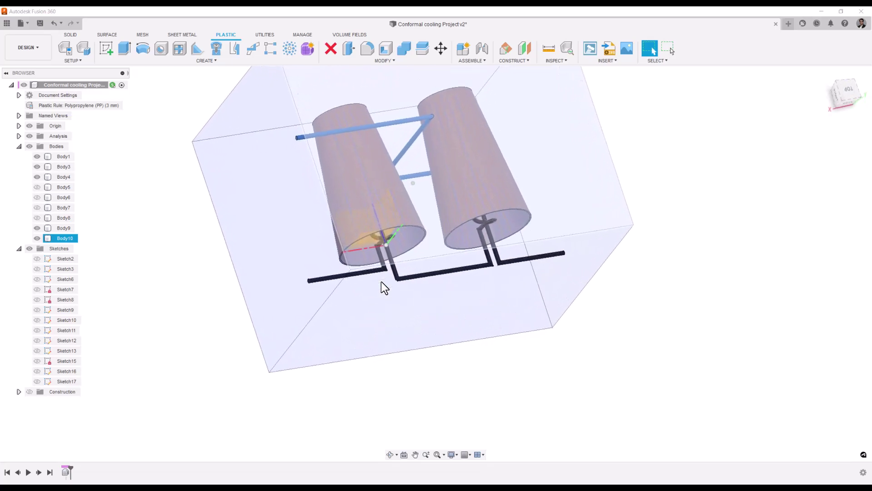
scroll(385, 287, "up", 3)
scroll(384, 287, "up", 5)
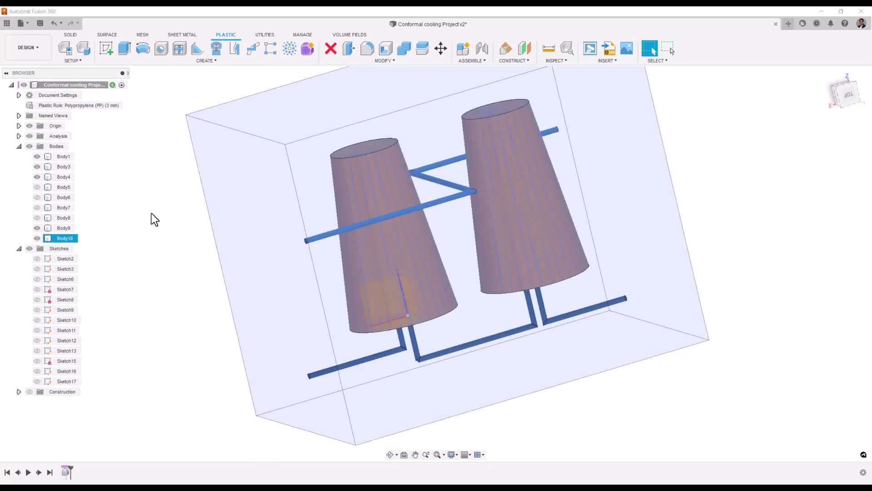
key("Escape")
left_click(37, 167)
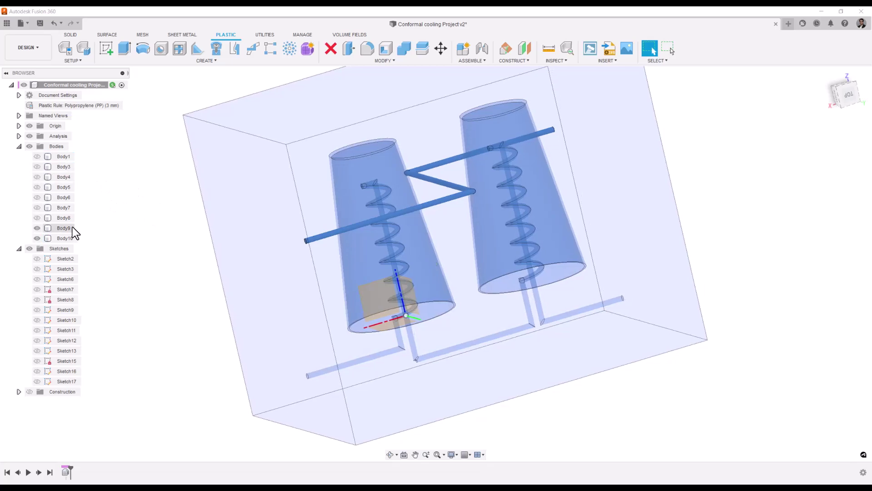
left_click(37, 228)
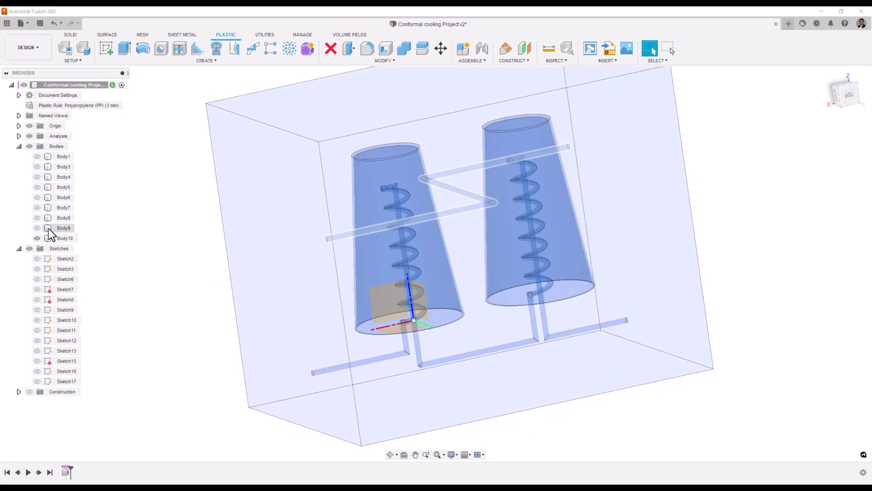
left_click(37, 228)
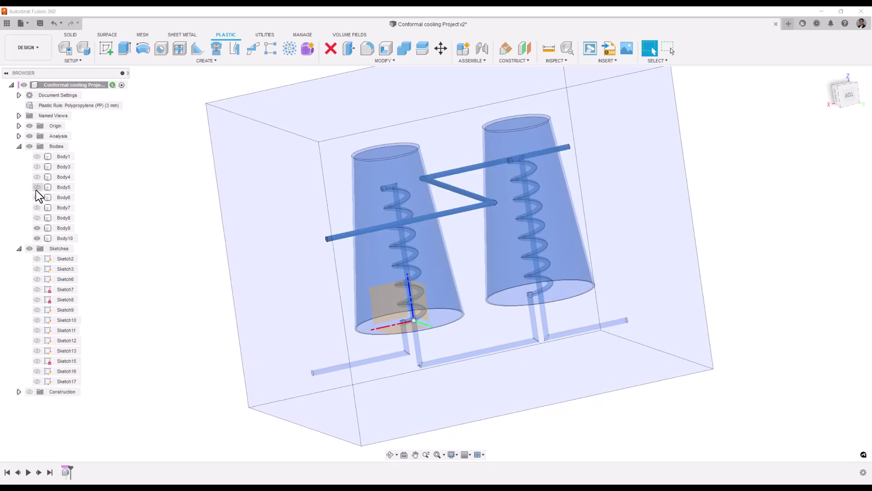
left_click(37, 156)
left_click(37, 167)
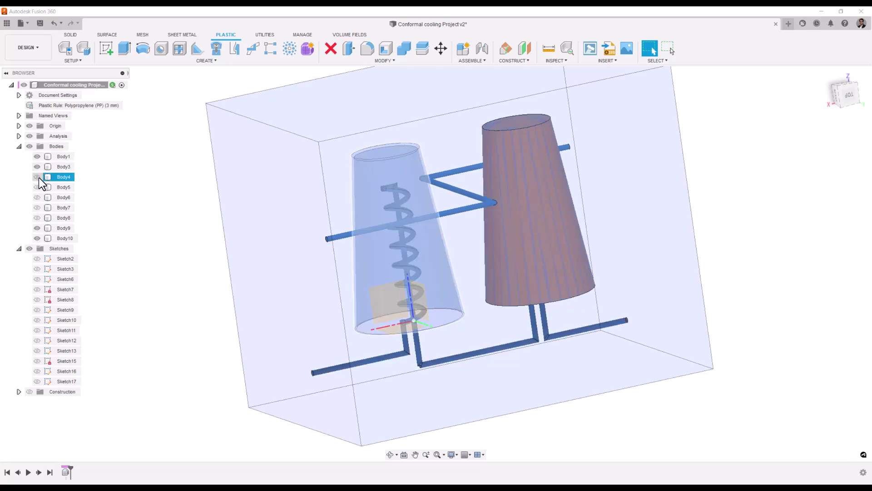
left_click(37, 177)
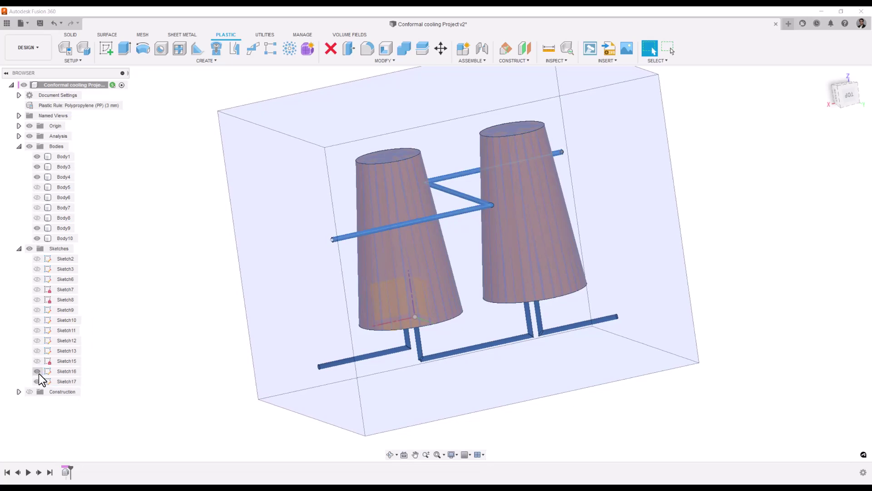
- Display the Sketch17, Sketch15 and Sketch3 helix curves inside both cups
left_click(37, 381)
left_click(37, 361)
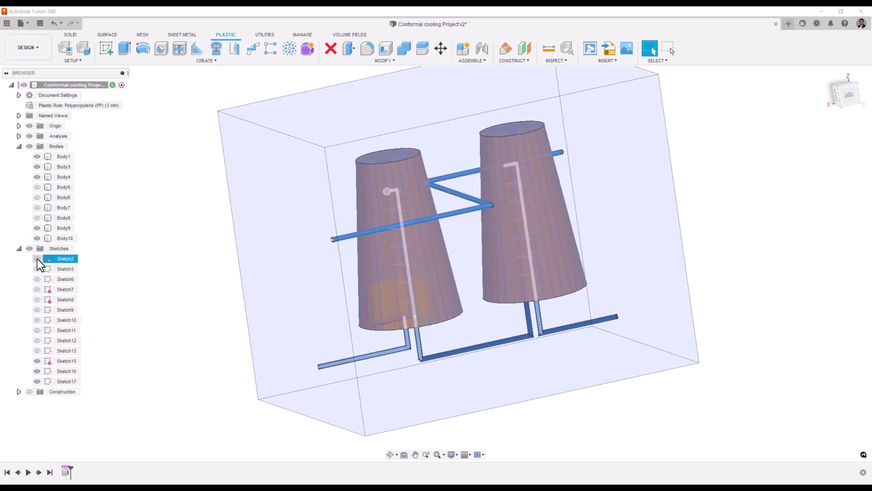
left_click(37, 269)
scroll(132, 281, "up", 3)
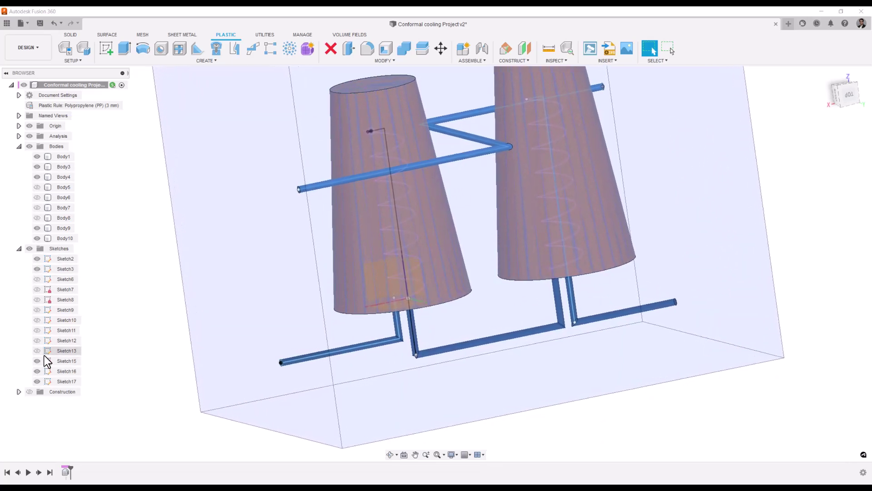
left_click(42, 280)
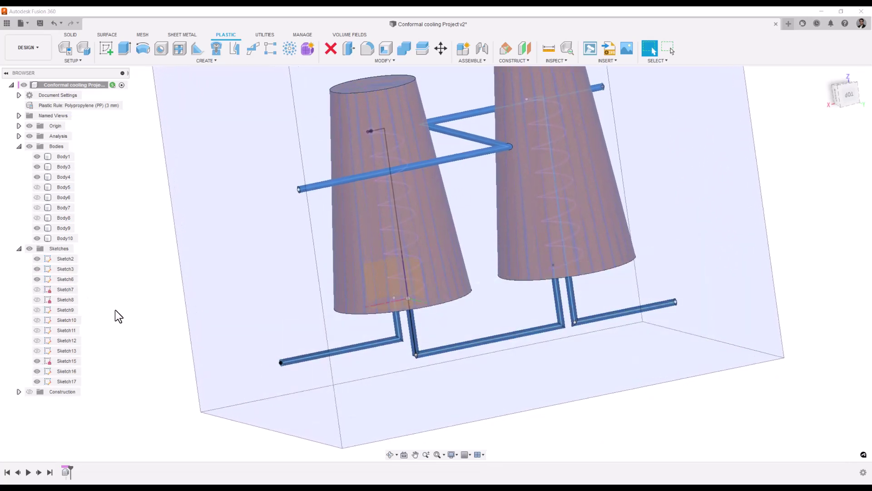
left_click(128, 336)
scroll(129, 336, "down", 3)
scroll(128, 336, "up", 5)
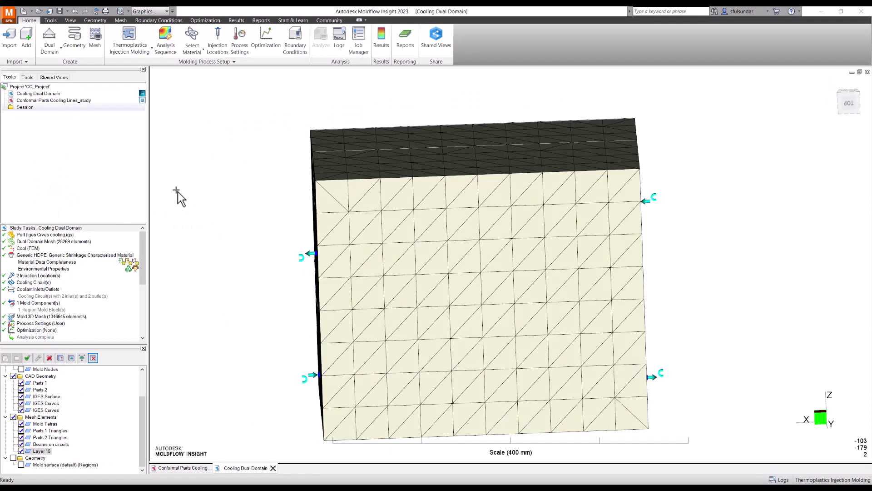
- Import Parts.sat with the Dual Domain mesh type
left_click(11, 46)
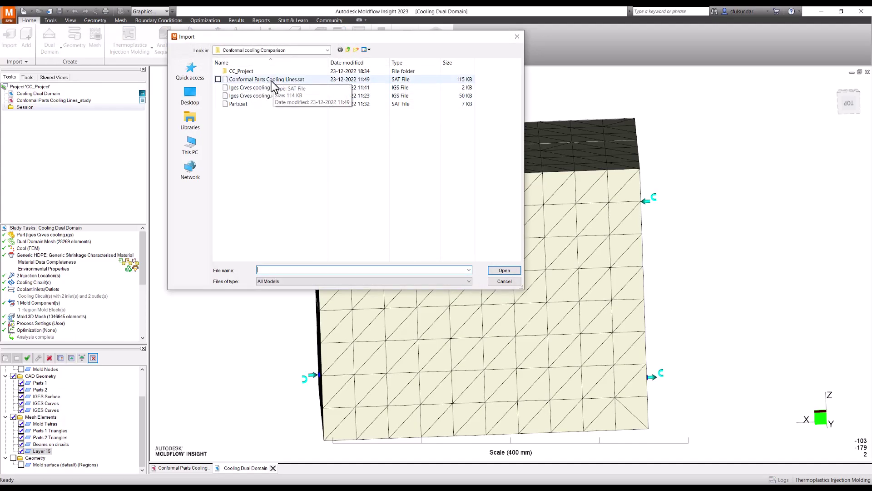
left_click(249, 104)
left_click(506, 271)
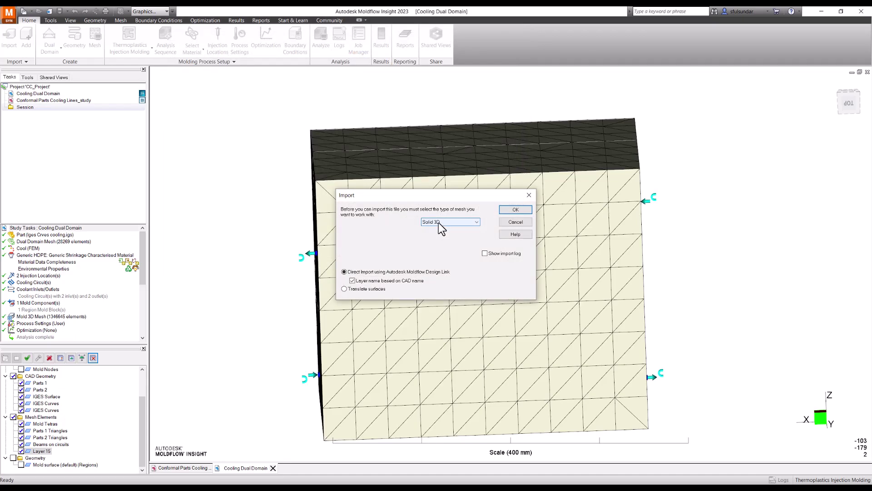
left_click(441, 222)
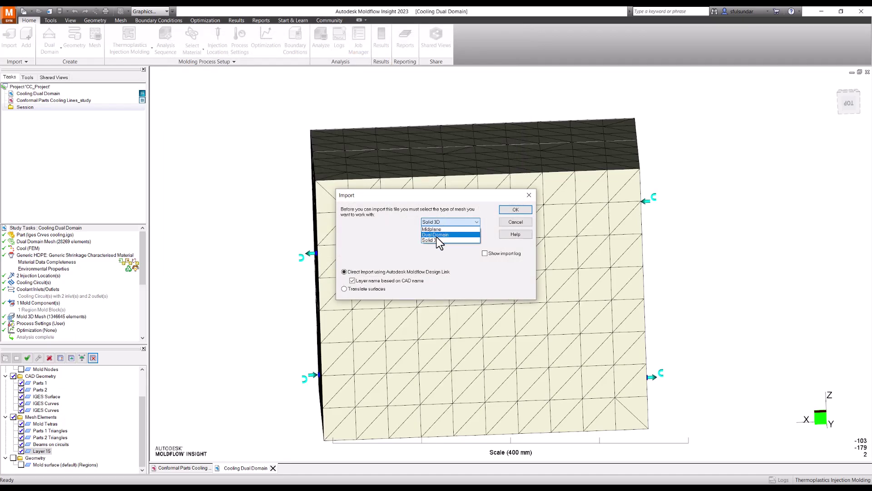
left_click(437, 236)
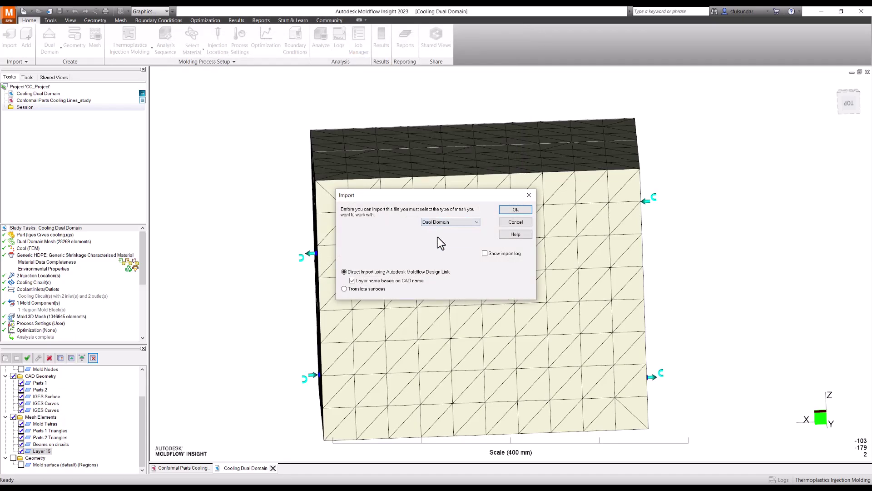
left_click(515, 210)
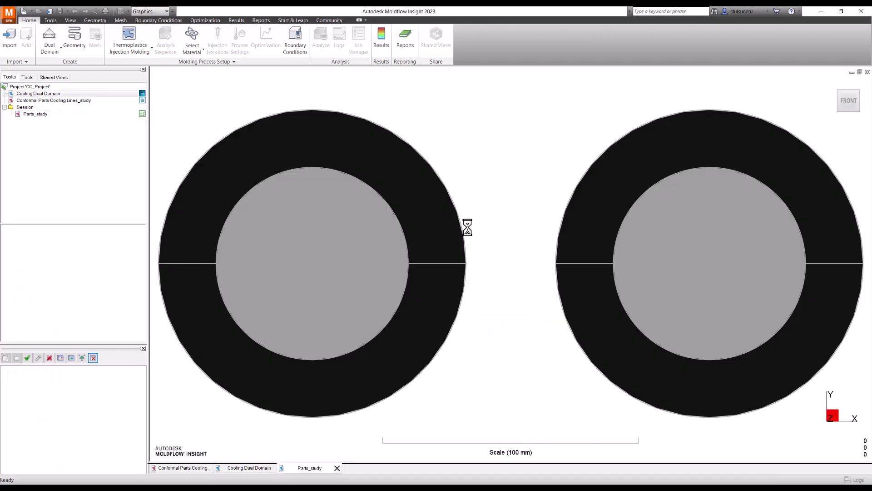
- Delete the empty Default Layer while orbiting around the two cups
middle_click_drag(449, 255, 401, 269)
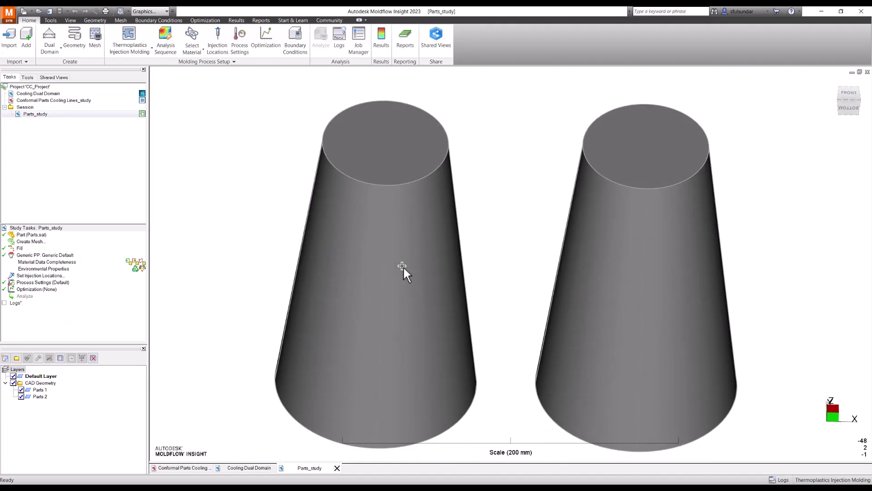
middle_click_drag(396, 336, 383, 307)
left_click(93, 358)
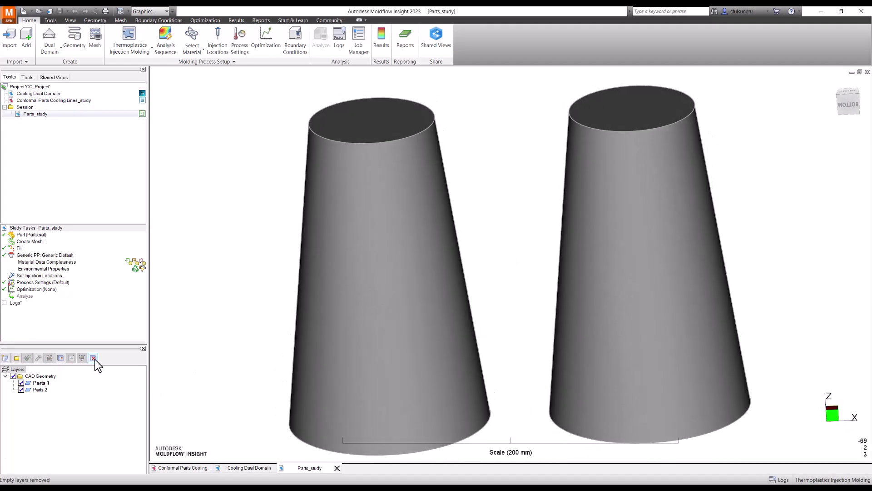
middle_click_drag(272, 286, 288, 312)
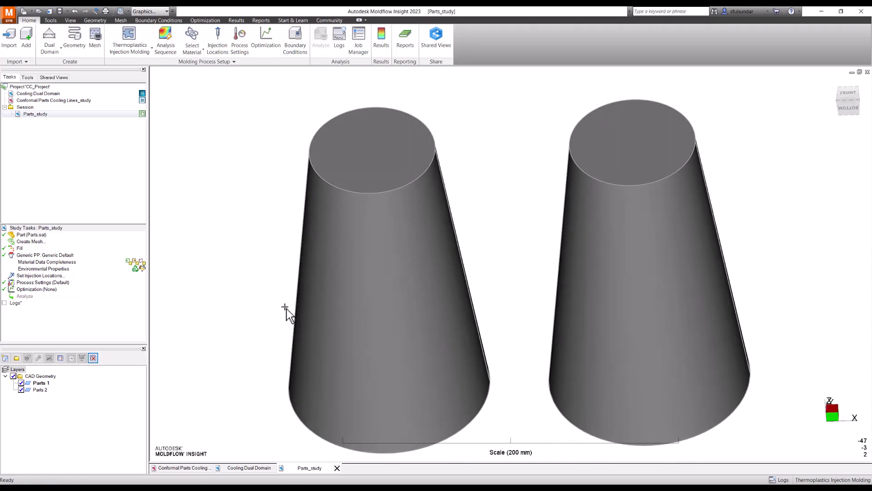
- From the front view, set injection locations at the centres of the left and right cups
left_click(848, 94)
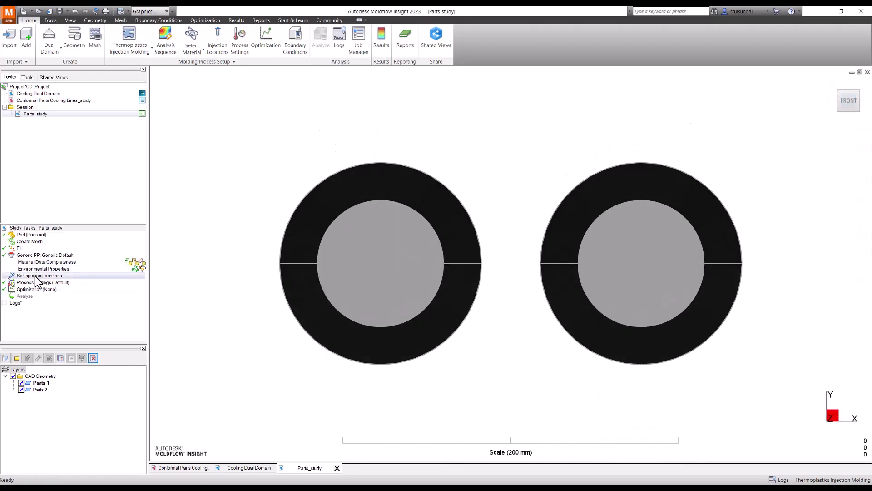
double_click(32, 275)
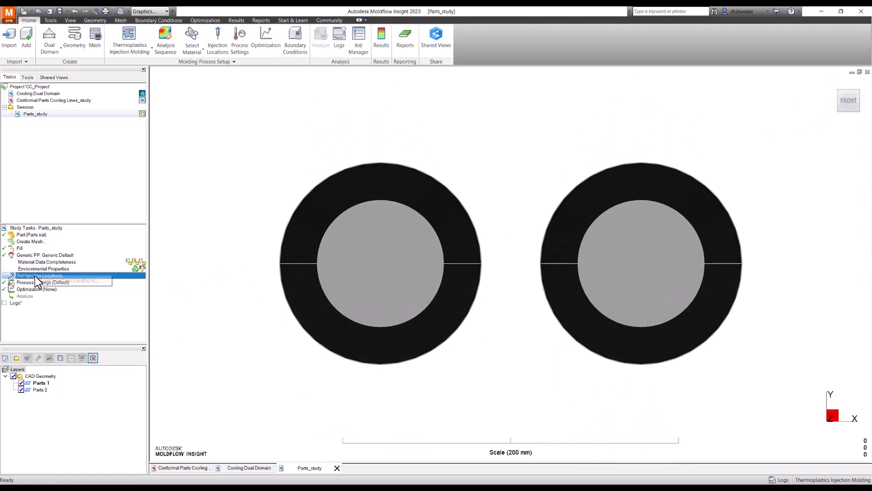
left_click(380, 263)
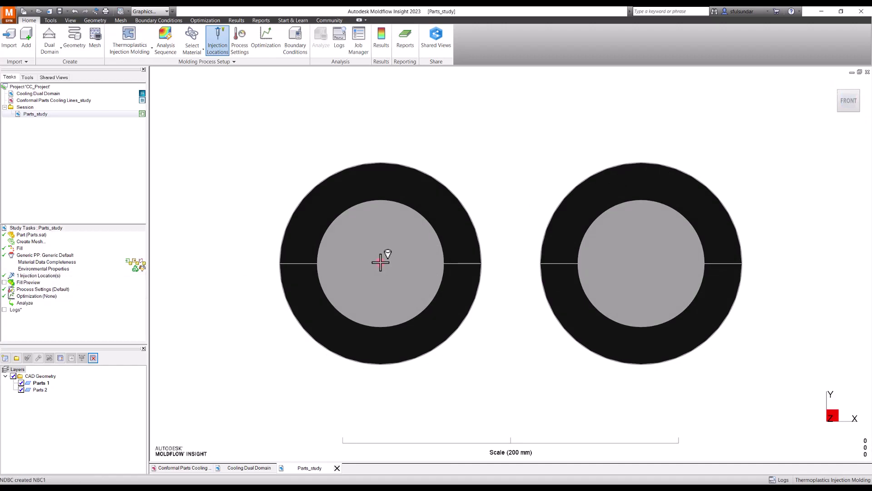
left_click(645, 264)
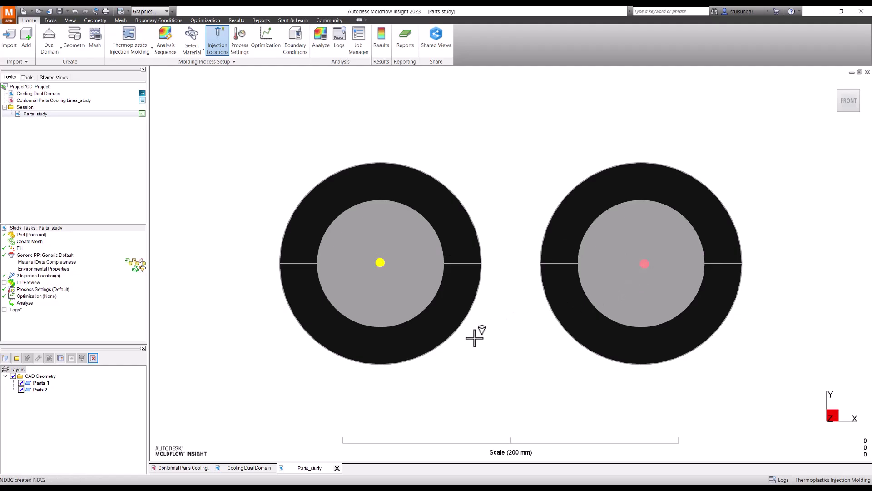
mouse_move(471, 335)
middle_mouse_down()
mouse_move(479, 289)
mouse_move(466, 281)
mouse_move(438, 295)
mouse_move(458, 275)
mouse_move(403, 270)
middle_mouse_up()
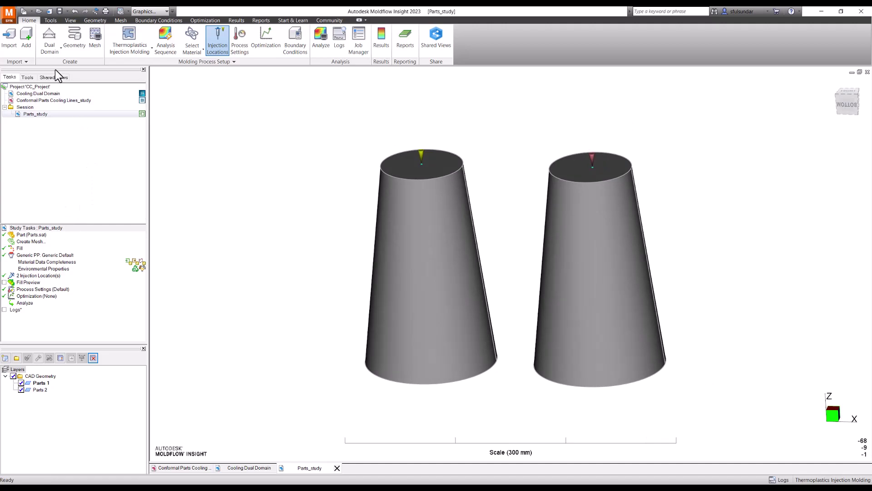
- Add the Iges Crves cooling.igs curves to the study
left_click(27, 46)
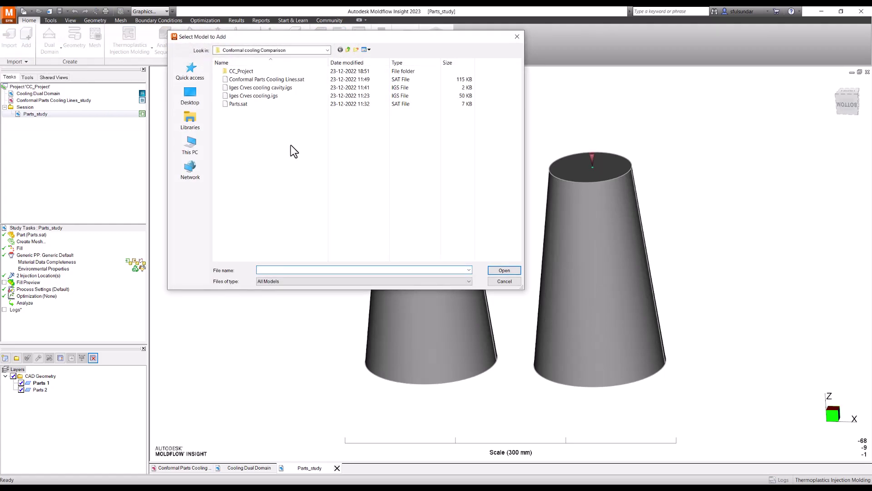
left_click(267, 96)
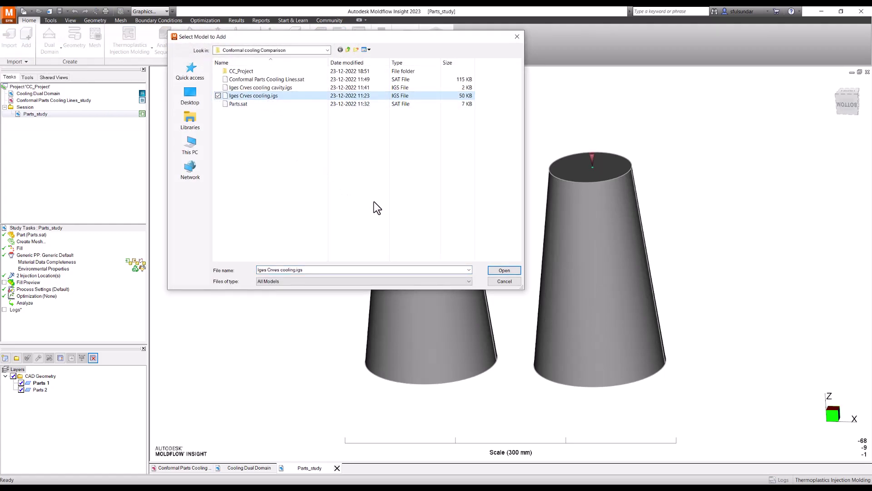
left_click(501, 271)
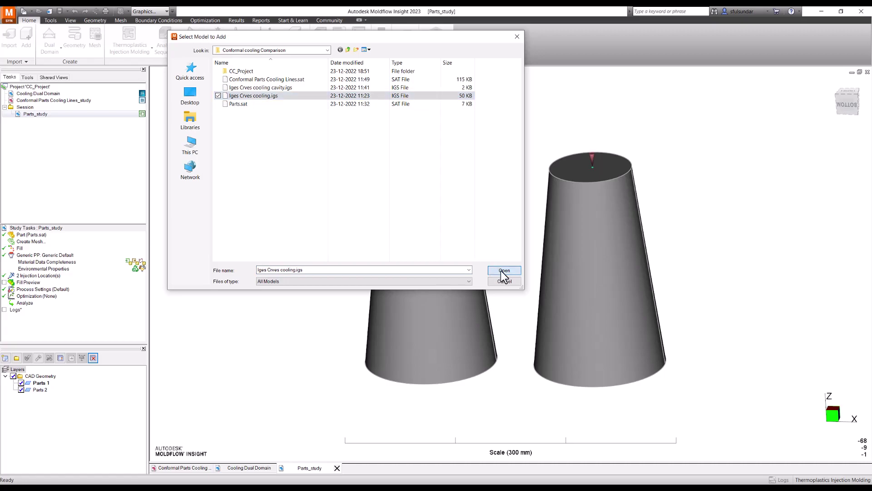
left_click(516, 210)
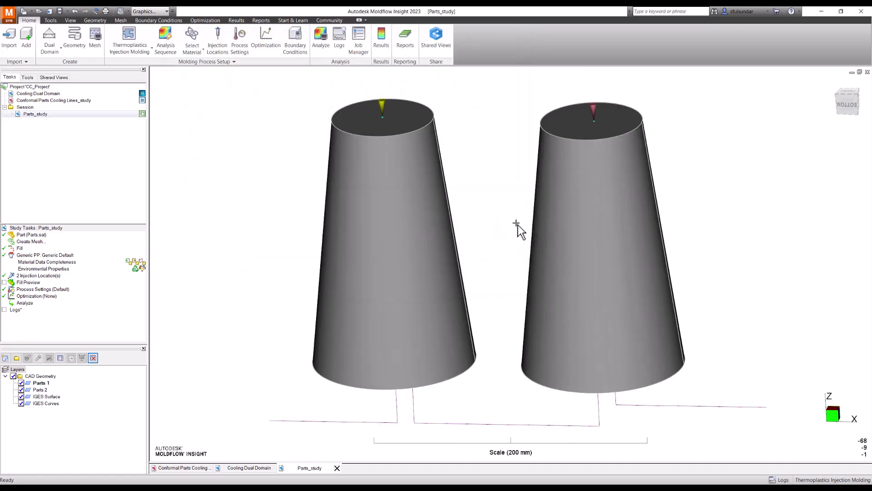
mouse_move(516, 228)
middle_mouse_down()
mouse_move(477, 259)
mouse_move(486, 178)
mouse_move(481, 171)
mouse_move(473, 186)
mouse_move(473, 178)
mouse_move(436, 187)
mouse_move(436, 201)
mouse_move(473, 218)
middle_mouse_up()
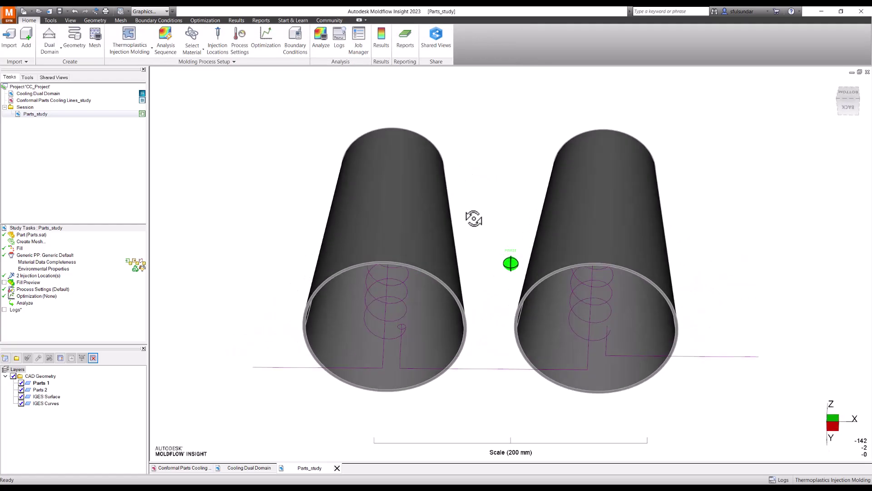
- Add the Iges Crves cooling cavity.igs curves to the study
left_click(26, 36)
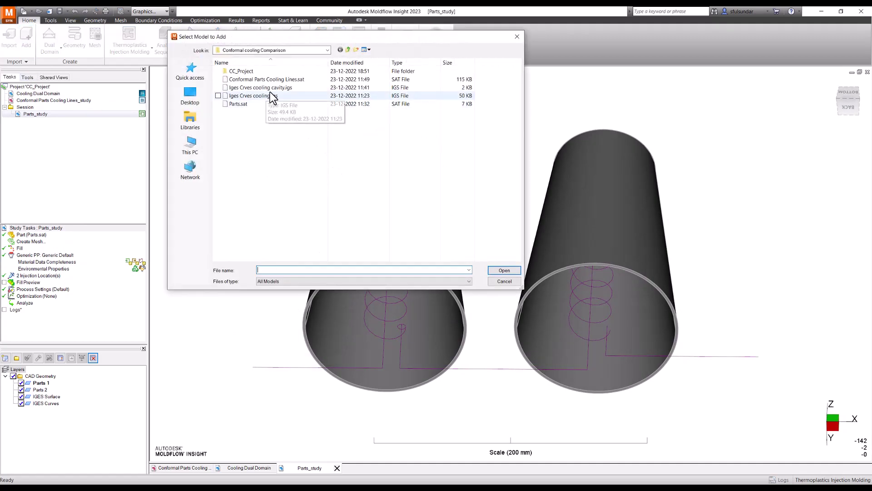
left_click(272, 88)
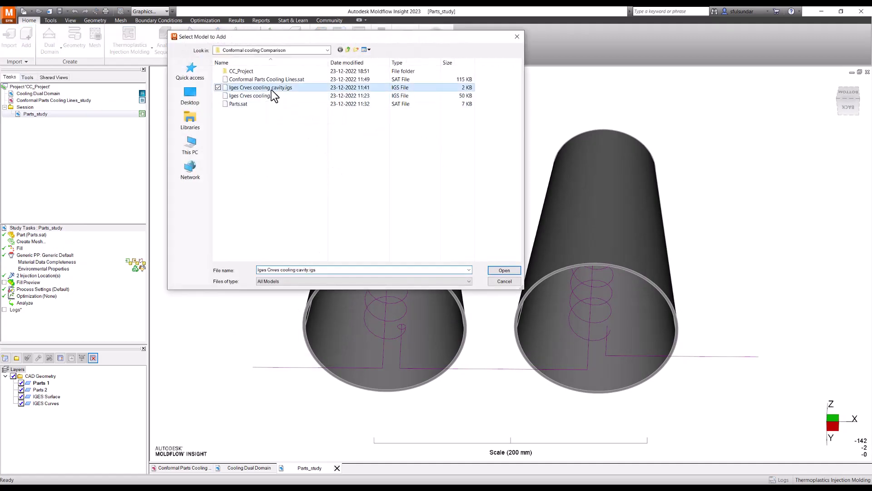
left_click(504, 270)
left_click(512, 211)
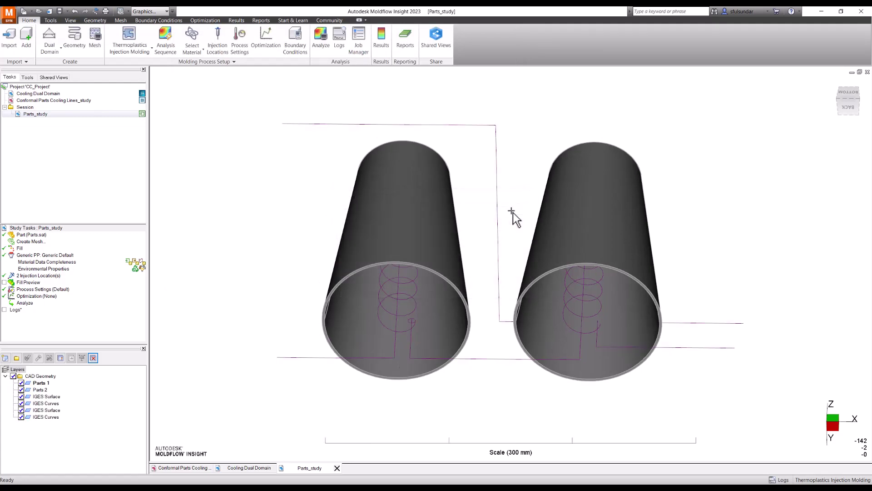
middle_click_drag(510, 214, 468, 313)
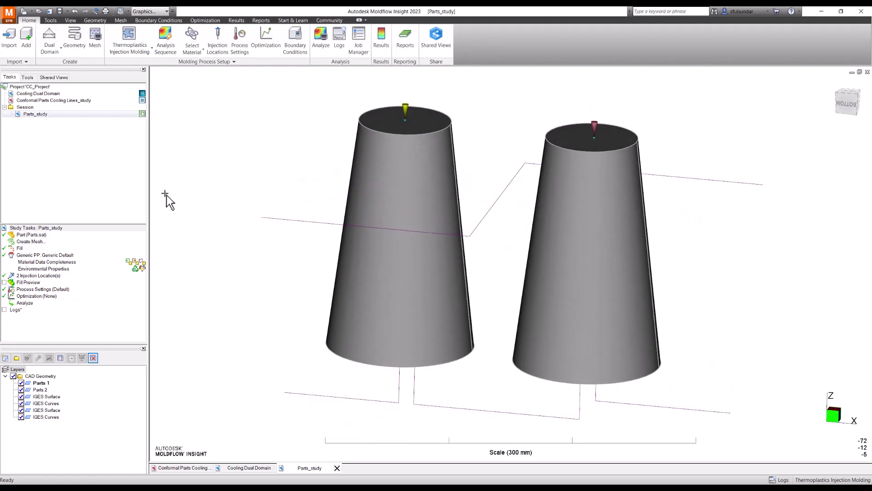
- Cancel a third Add and orbit to inspect the cups' open bottoms and channels
left_click(28, 42)
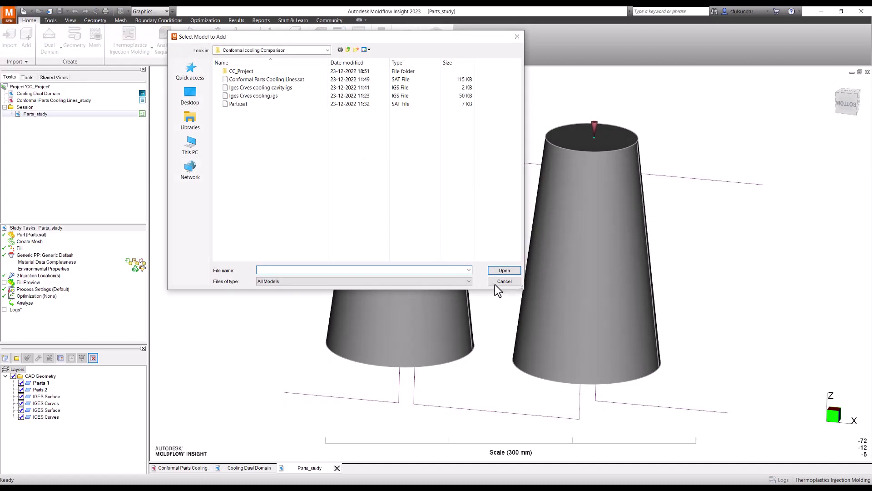
left_click(504, 281)
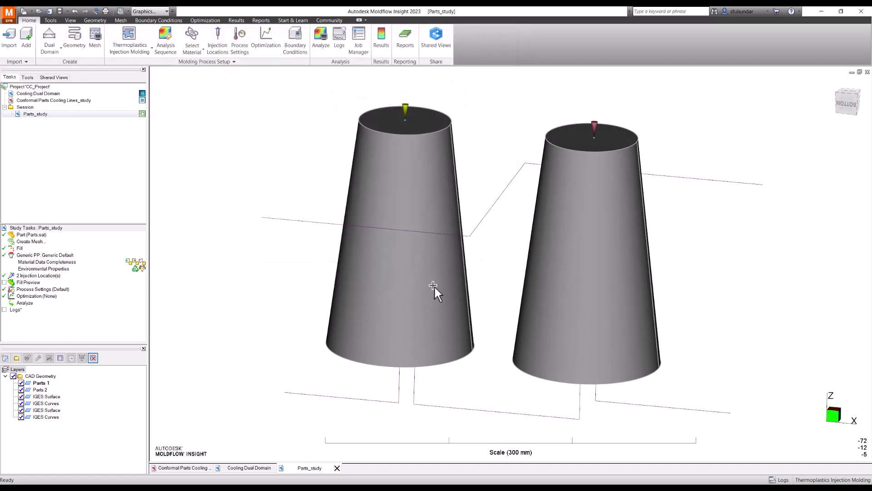
mouse_move(419, 411)
middle_mouse_down()
mouse_move(409, 389)
mouse_move(424, 343)
middle_mouse_up()
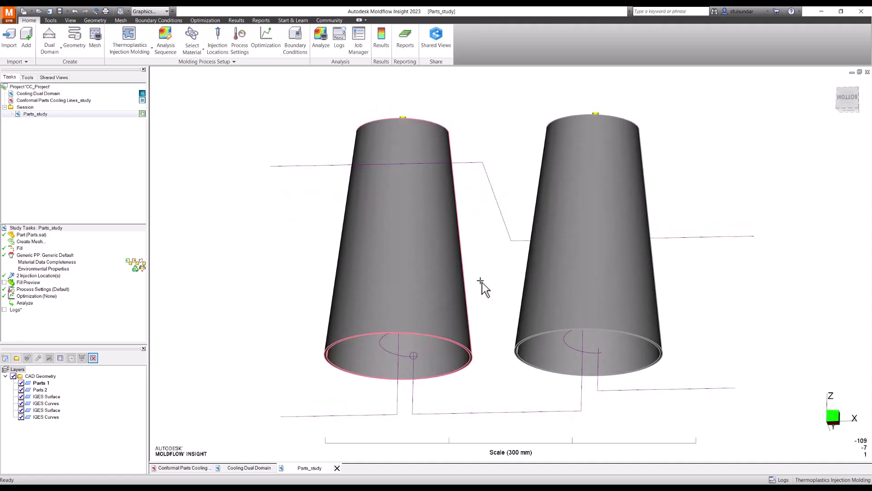
middle_click_drag(494, 199, 500, 224)
left_click_drag(20, 249, 40, 260)
- Change the analysis sequence from Fill to Cool (FEM)
left_click(39, 254)
left_click(355, 260)
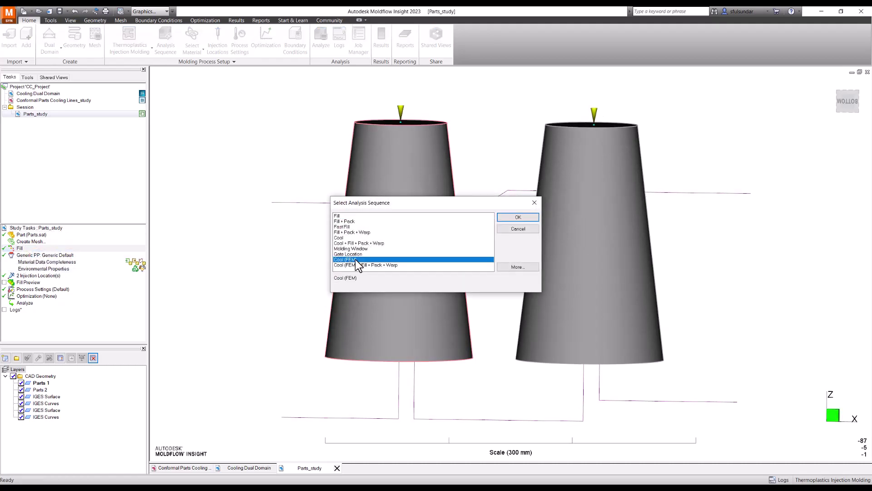
left_click(513, 217)
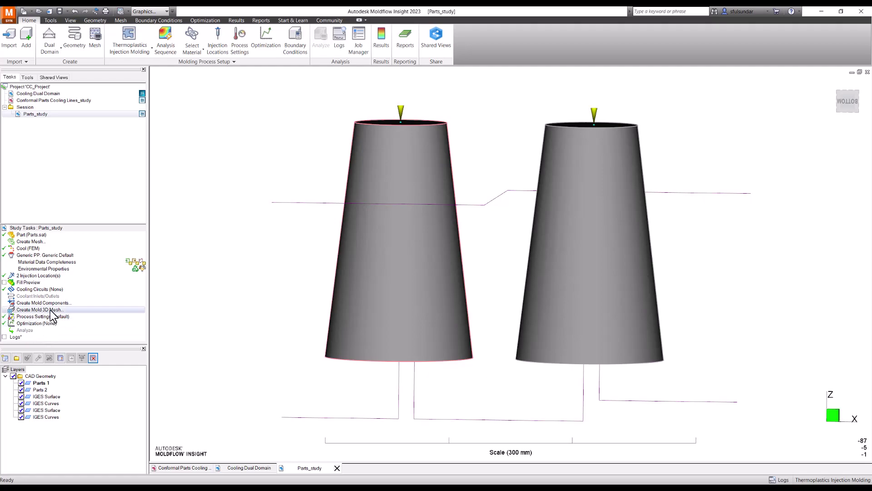
middle_click_drag(296, 340, 287, 281)
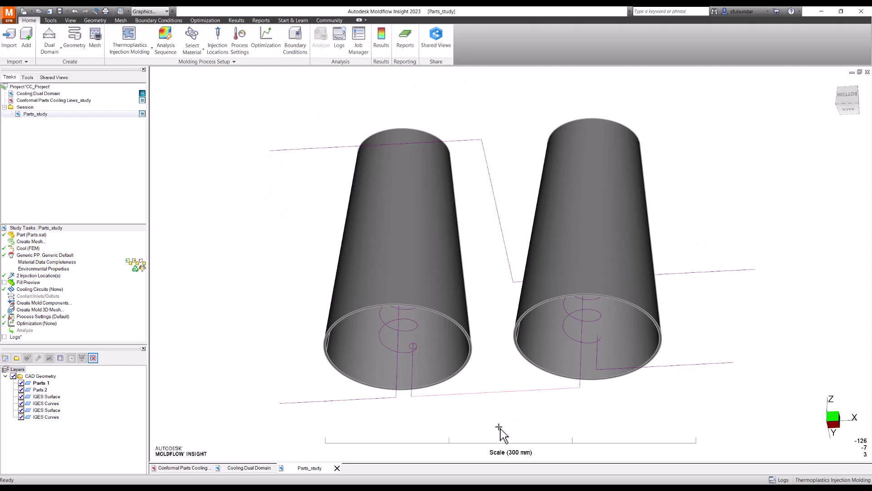
- In the Cooling Dual Domain study, hide the Mold Tetras and mold block layers to inspect the spiral channels
left_click(246, 469)
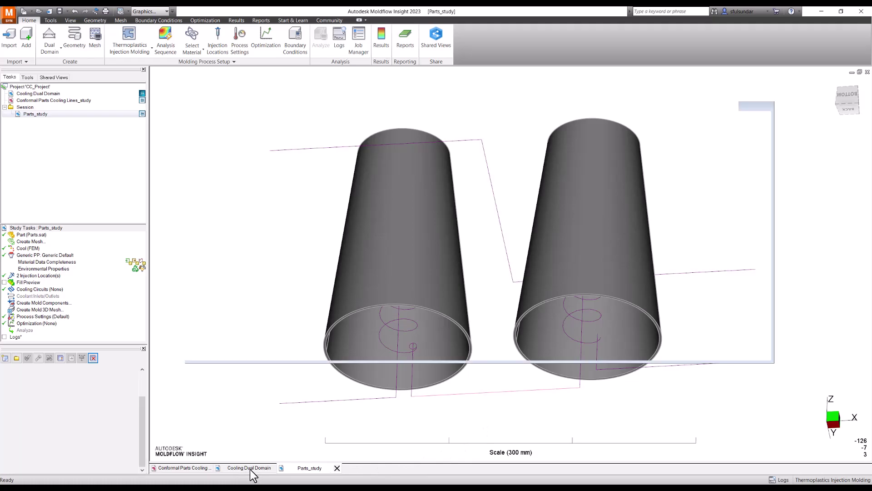
mouse_move(270, 323)
middle_mouse_down()
mouse_move(325, 295)
mouse_move(436, 302)
mouse_move(400, 331)
mouse_move(299, 332)
mouse_move(386, 311)
mouse_move(334, 296)
mouse_move(350, 311)
mouse_move(358, 308)
mouse_move(355, 314)
middle_mouse_up()
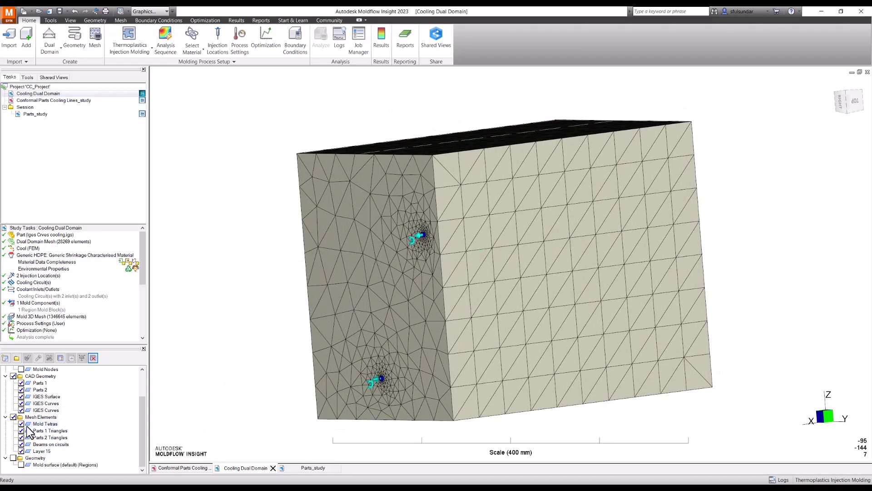
left_click(21, 424)
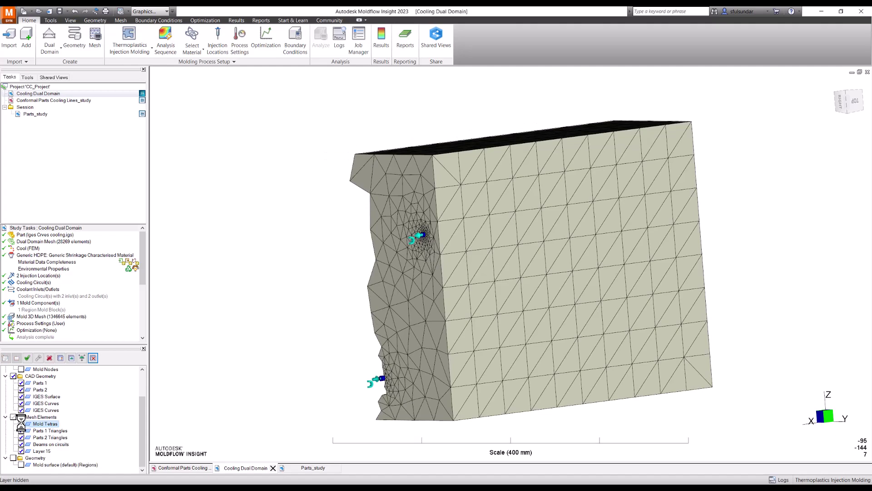
left_click(21, 451)
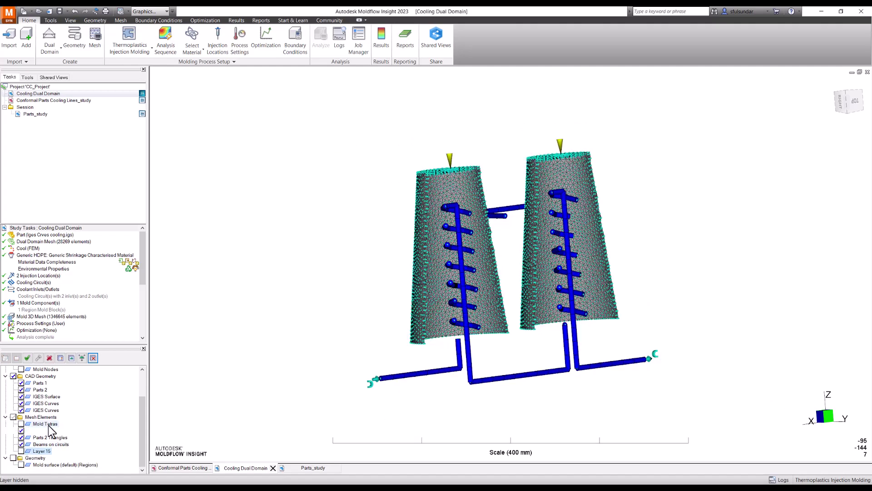
middle_click_drag(366, 371, 318, 409)
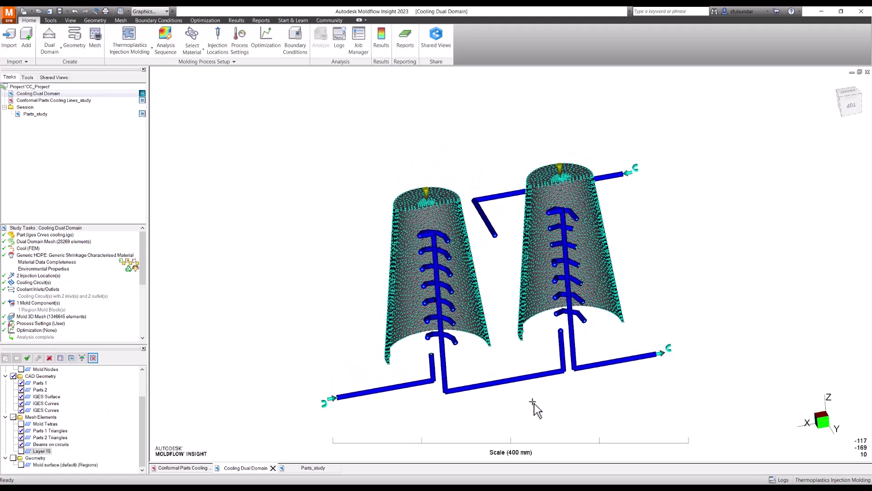
scroll(626, 416, "up", 2)
mouse_move(626, 415)
middle_mouse_down()
mouse_move(617, 383)
mouse_move(588, 364)
mouse_move(553, 362)
mouse_move(591, 374)
mouse_move(598, 397)
middle_mouse_up()
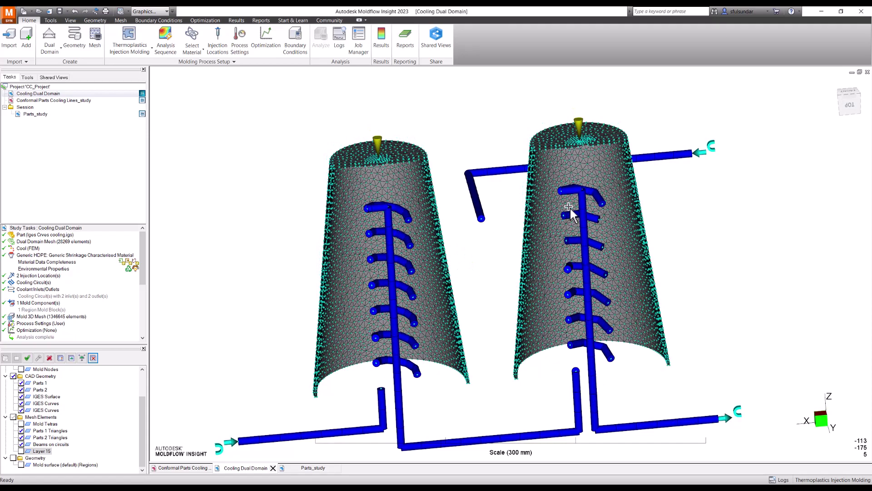
mouse_move(538, 131)
middle_mouse_down()
mouse_move(534, 214)
mouse_move(557, 236)
mouse_move(549, 159)
mouse_move(552, 179)
middle_mouse_up()
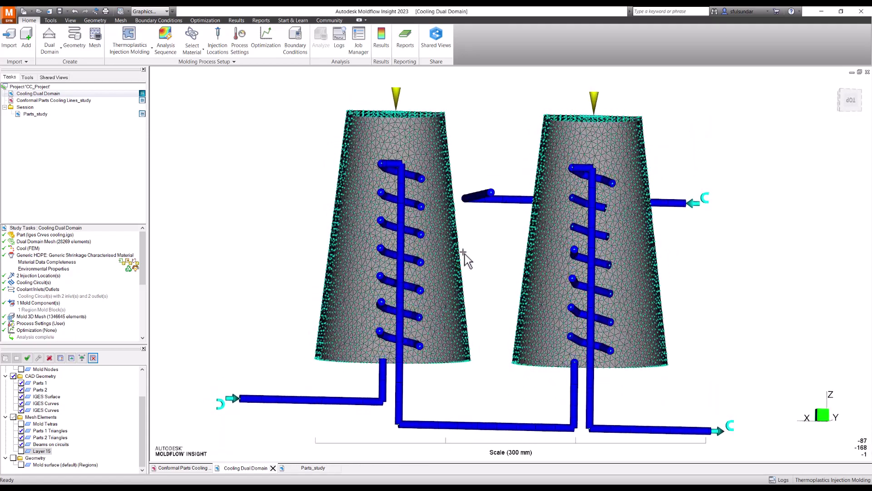
middle_click_drag(466, 257, 471, 280)
- Turn the Mold Tetras mesh back on
left_click(21, 423)
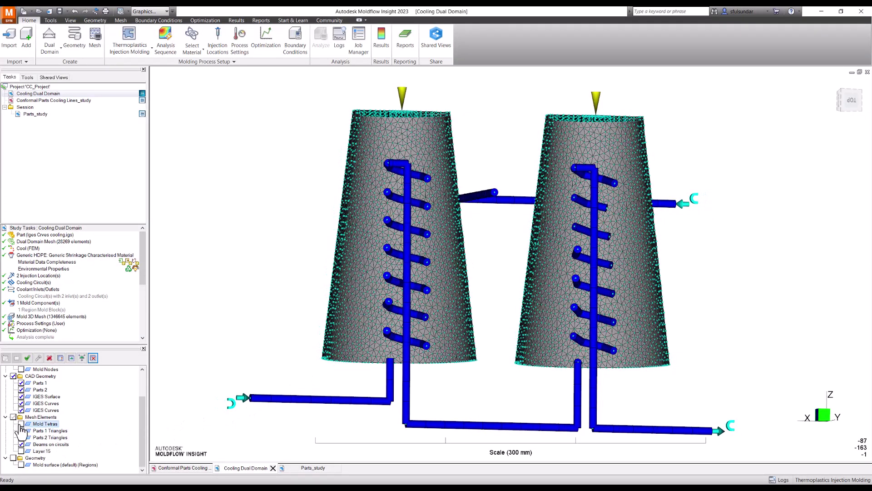
left_click(21, 424)
middle_click_drag(480, 313, 405, 317)
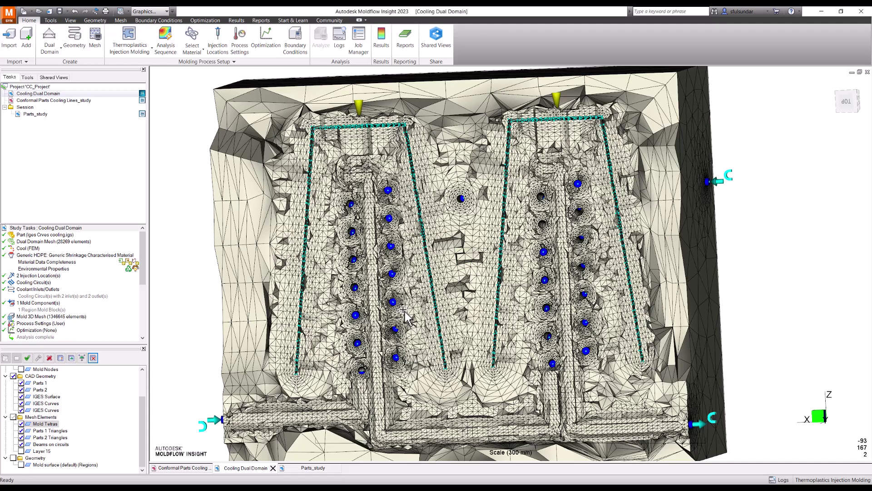
- Hide Mold Tetras and Banding Zoom onto the left cup's cooling lines
left_click(21, 423)
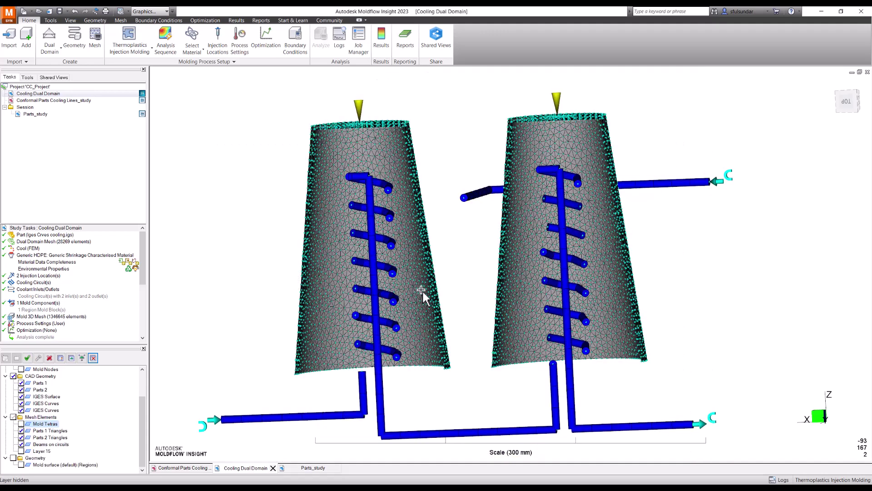
middle_click_drag(423, 296, 463, 326)
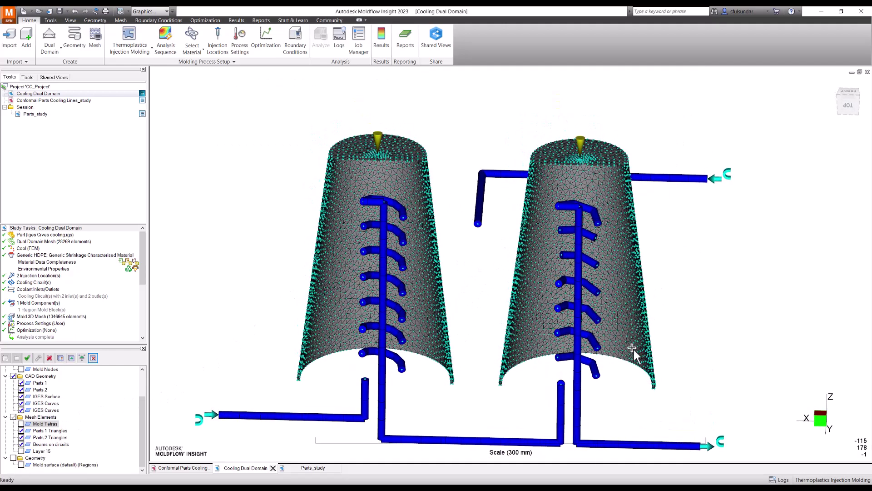
right_click(406, 184)
left_click(428, 256)
left_click_drag(342, 182, 491, 310)
- Zoom back out, then show Layer 15 and the Mold Tetras mesh again
middle_click_drag(452, 315, 400, 271)
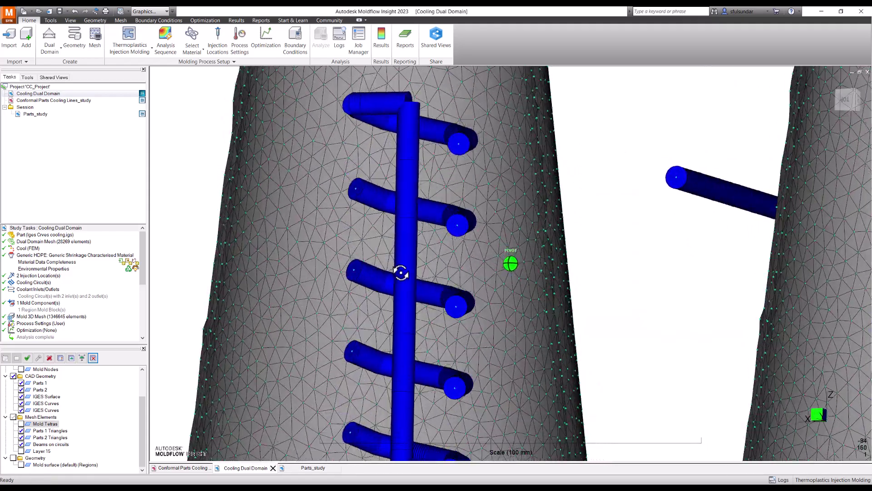
scroll(413, 275, "down", 3)
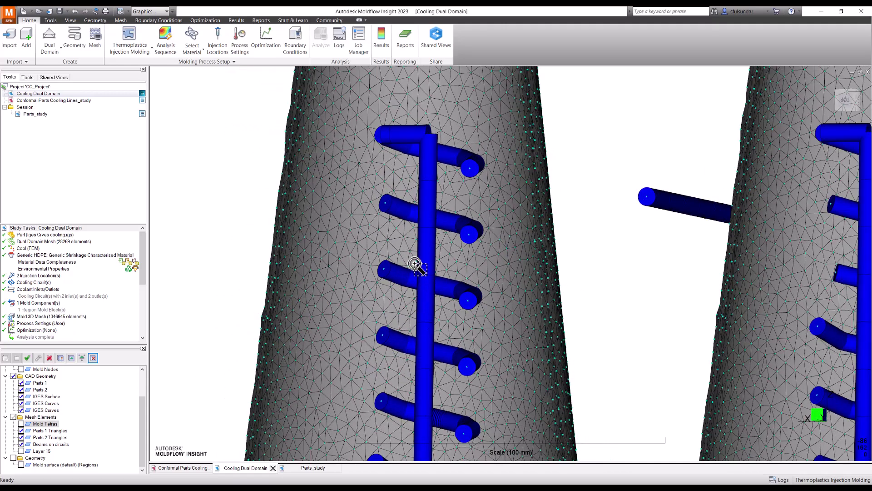
scroll(414, 266, "down", 3)
middle_click_drag(430, 320, 439, 356)
scroll(441, 360, "down", 3)
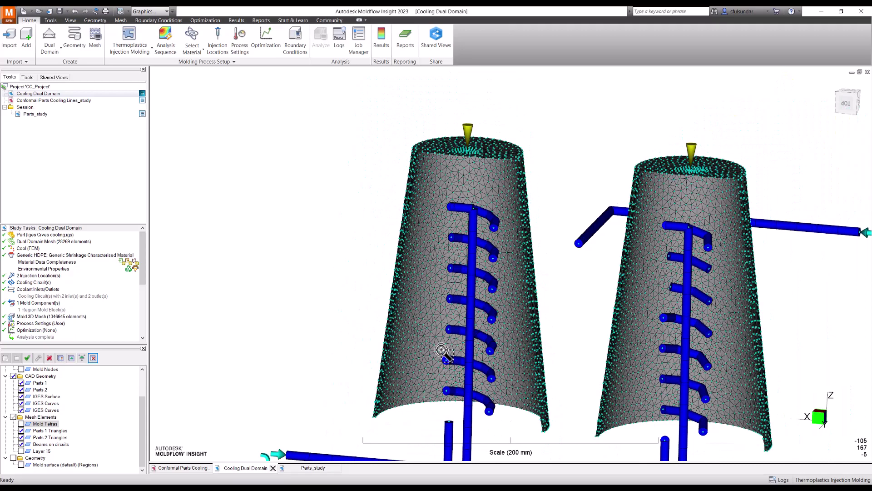
left_click(21, 451)
left_click(21, 423)
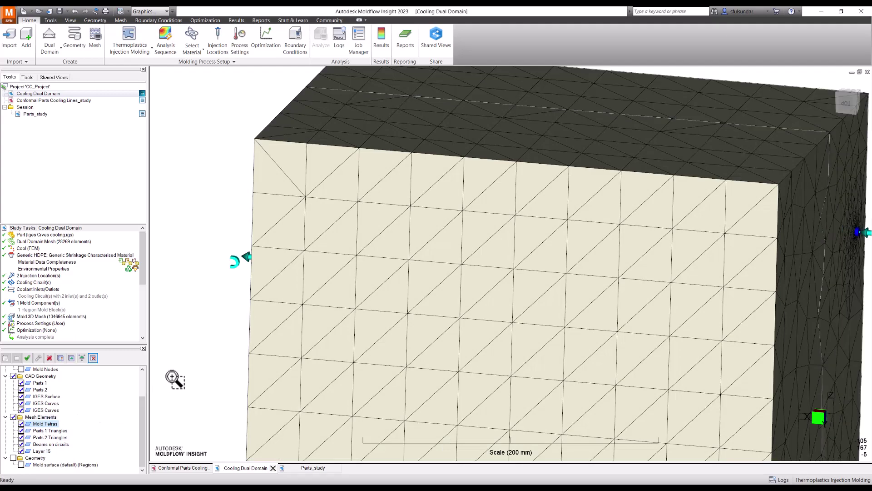
- Select all Channel 6mm beam elements by property and assign them to the Beams on circuits layer
key("ctrl+shift+p")
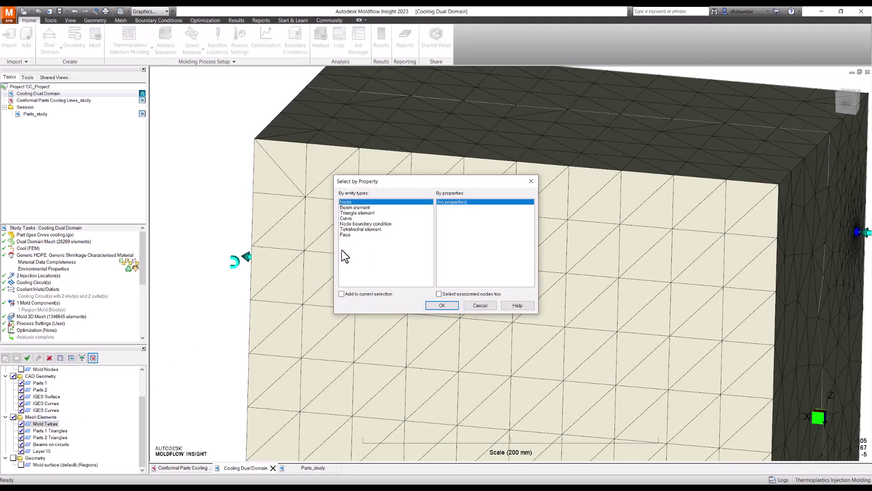
left_click(350, 207)
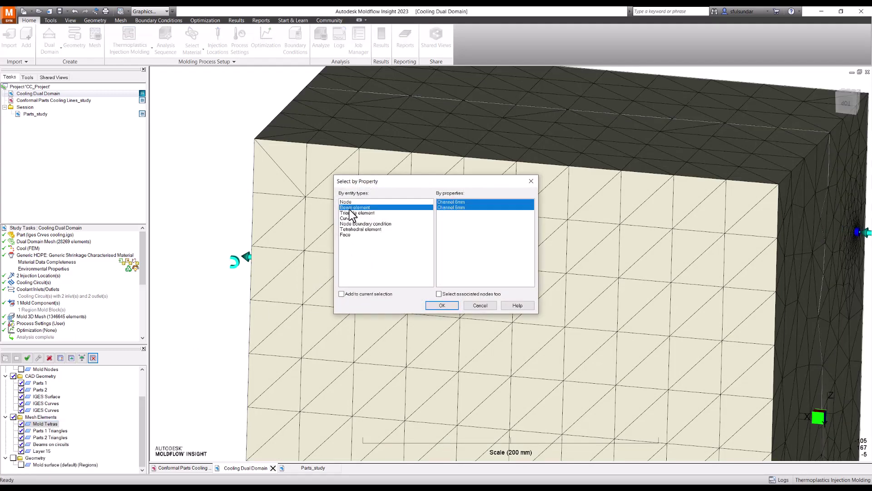
left_click(442, 306)
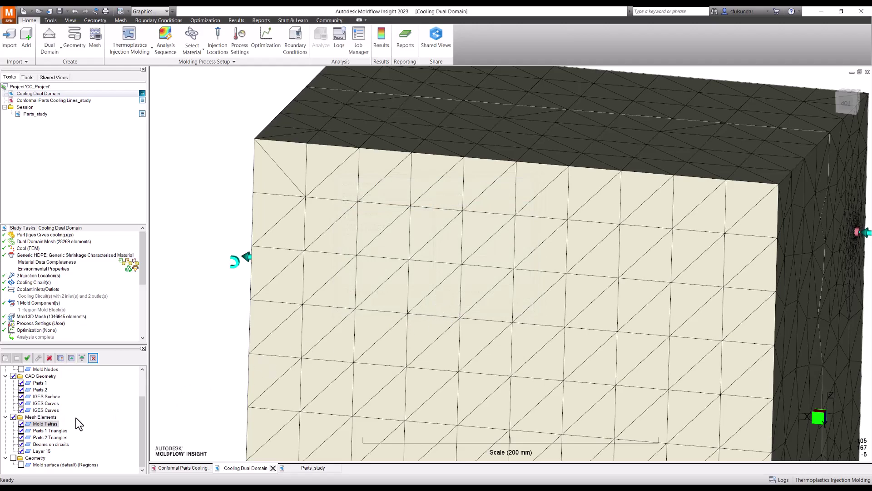
right_click(53, 444)
left_click(74, 311)
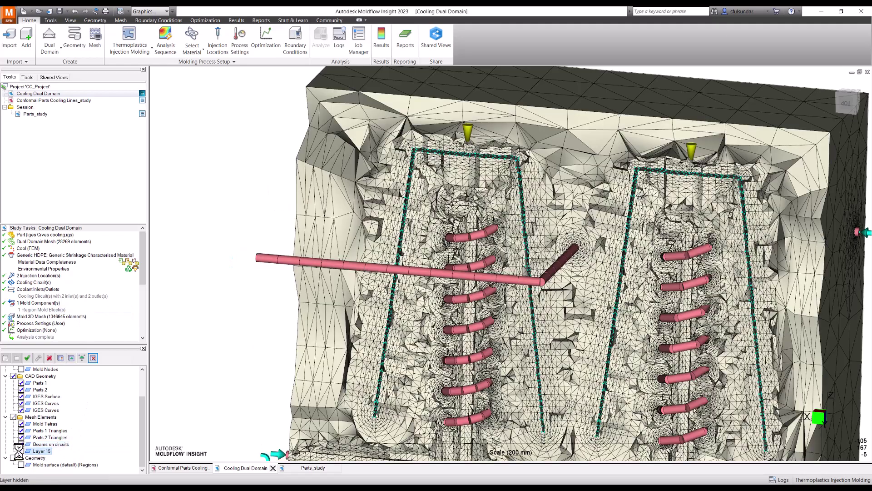
- Hide Layer 15 and the Mold Tetras mesh
left_click(21, 451)
left_click(21, 424)
left_click(21, 424)
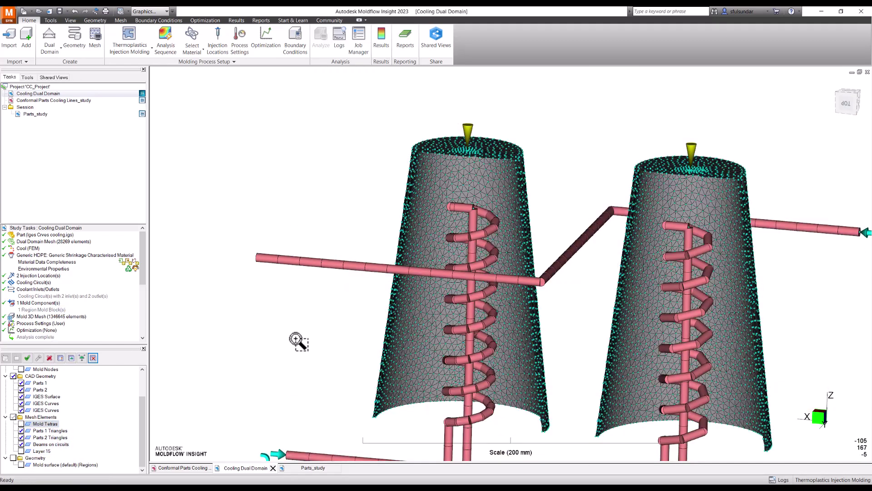
- Deselect the cooling channels, then orbit and zoom to inspect the spiral coils around the cups
right_click(312, 268)
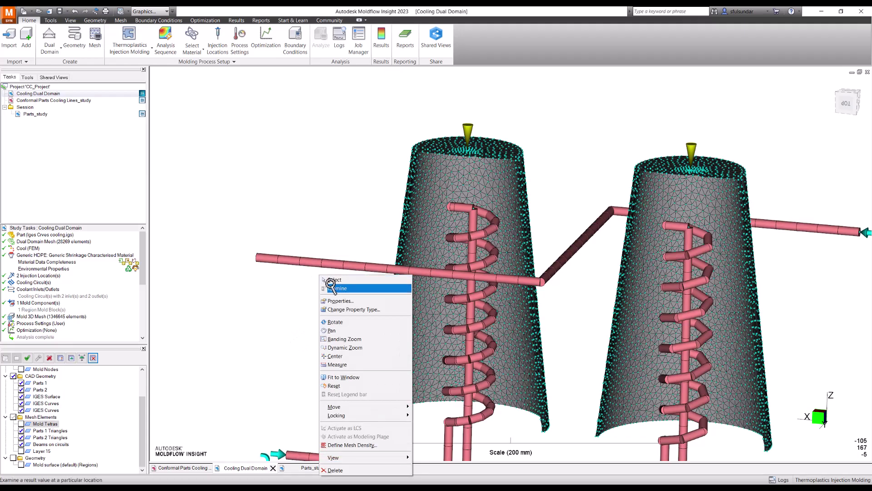
left_click(329, 282)
mouse_move(333, 312)
middle_mouse_down()
mouse_move(337, 230)
mouse_move(333, 355)
middle_mouse_up()
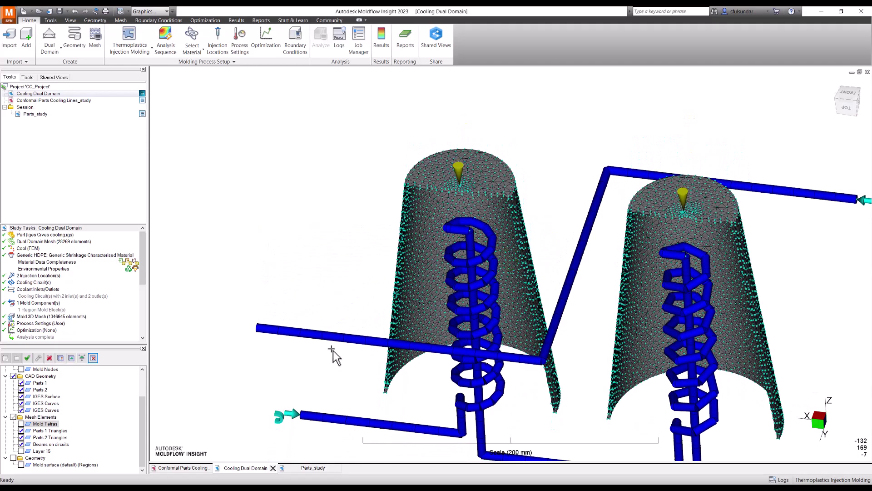
scroll(334, 350, "up", 5)
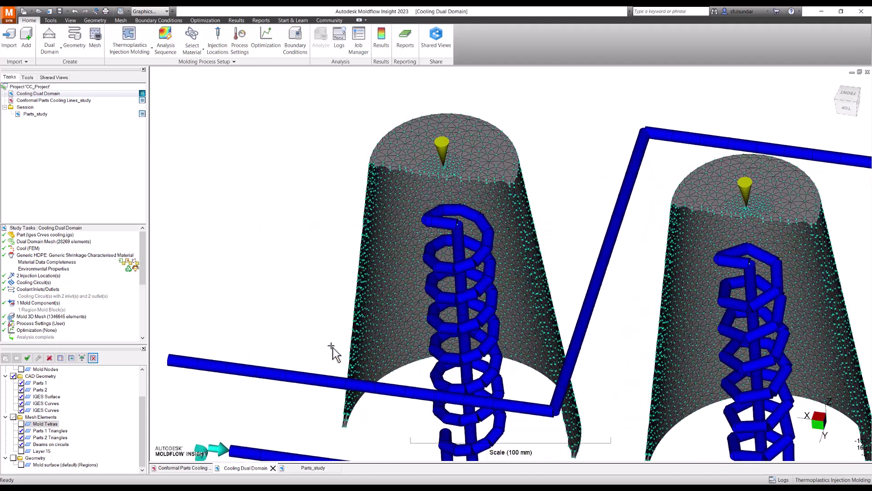
scroll(332, 345, "up", 3)
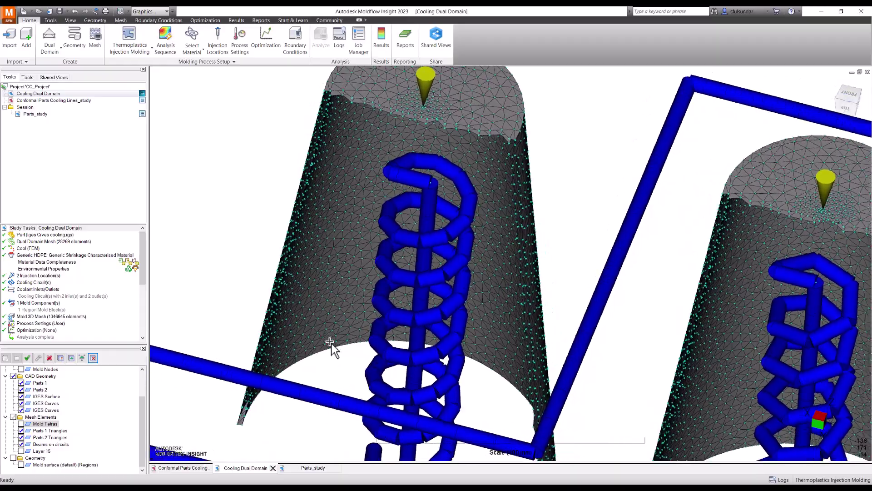
mouse_move(333, 341)
middle_mouse_down()
mouse_move(519, 218)
mouse_move(554, 241)
mouse_move(527, 313)
mouse_move(497, 295)
middle_mouse_up()
scroll(501, 300, "up", 3)
scroll(497, 294, "down", 4)
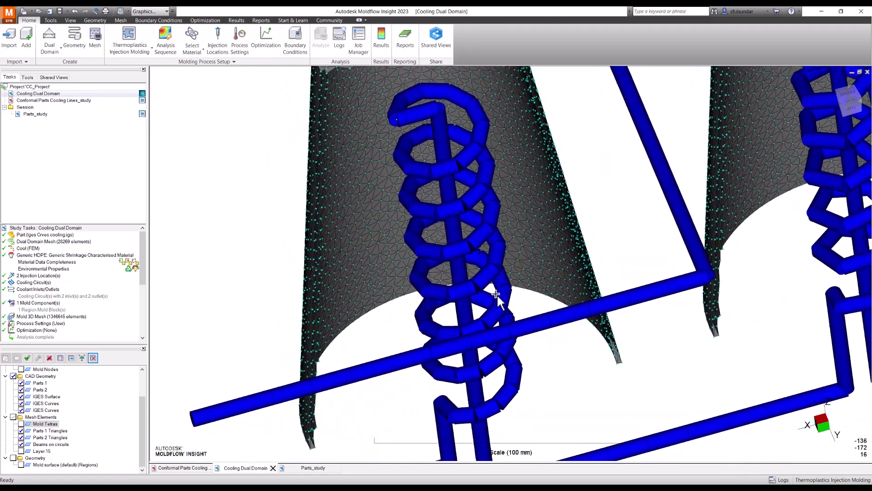
scroll(496, 294, "down", 2)
scroll(497, 295, "up", 4)
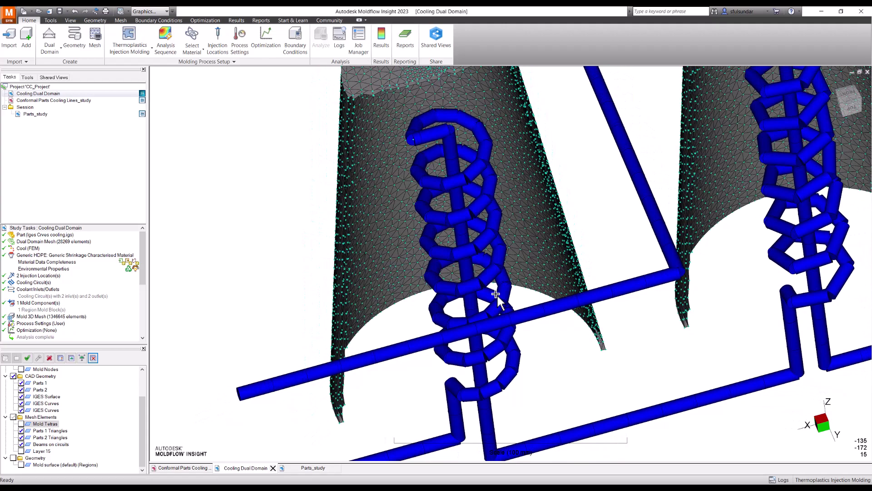
middle_click_drag(497, 293, 497, 295)
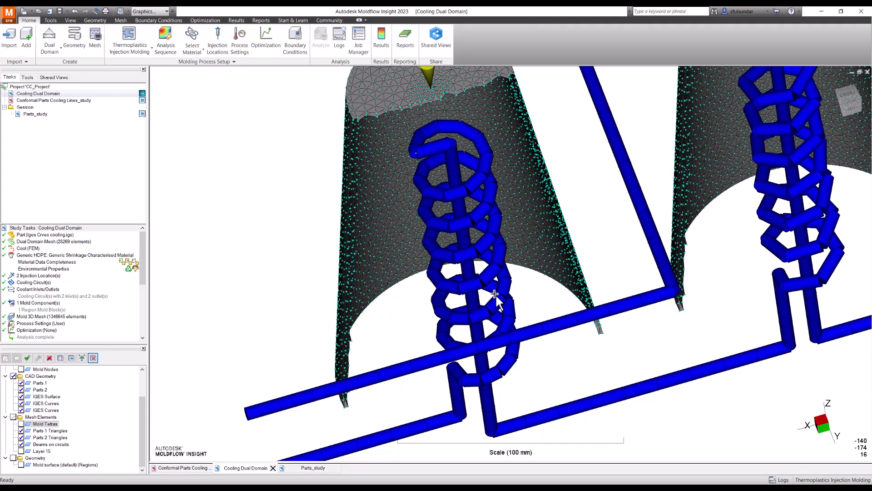
- Choose Conformal Parts Cooling Lines.sat for import, then clear the body selection in Fusion 360
mouse_move(80, 102)
left_click(11, 45)
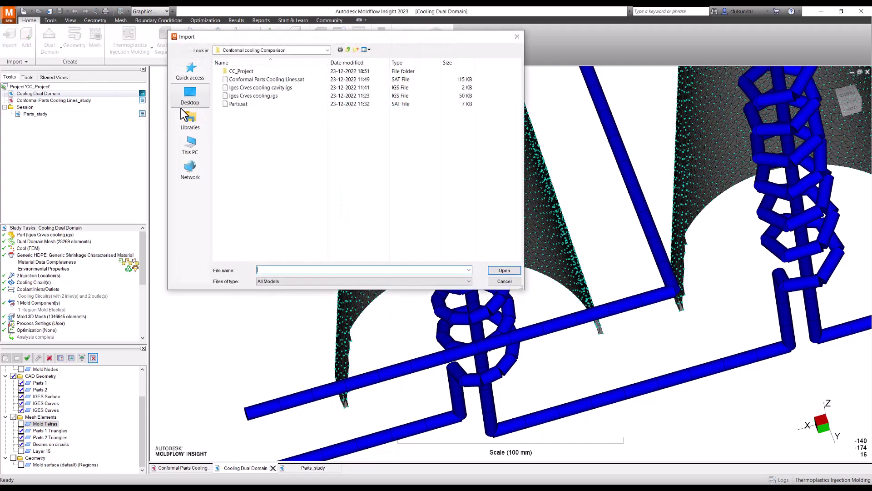
left_click(269, 79)
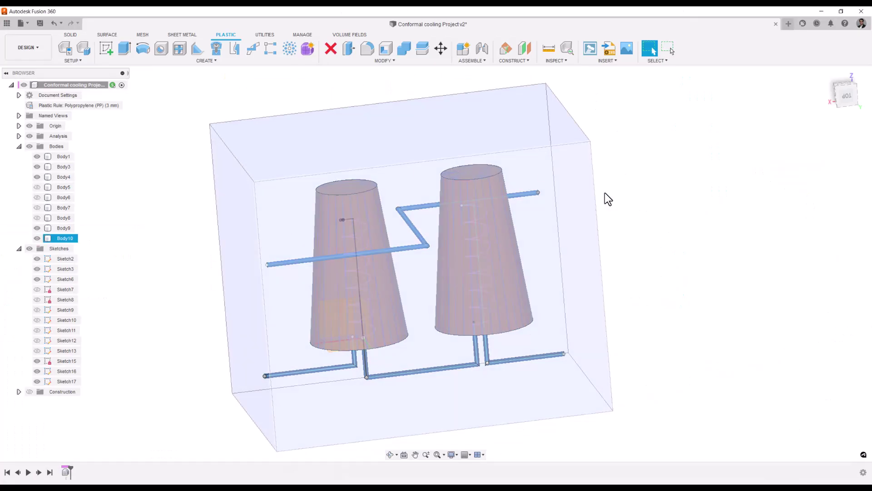
key("Escape")
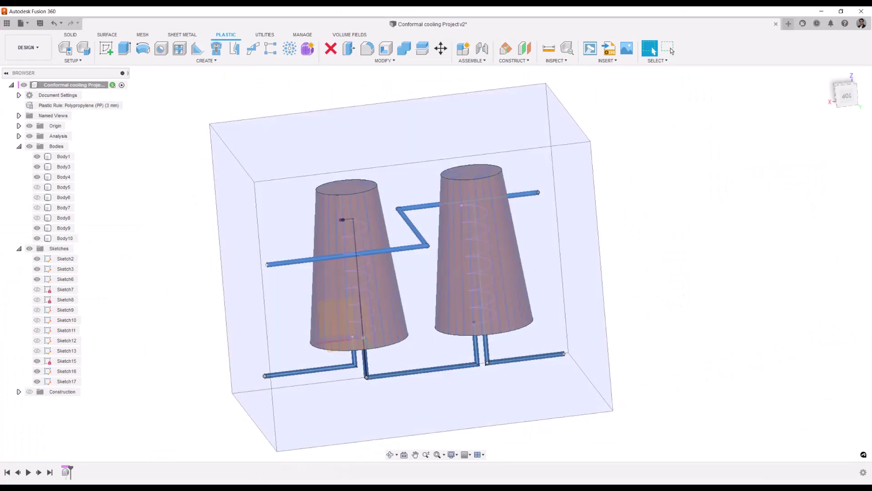
- Bring in Conformal Parts Cooling Lines.sat as a Solid 3D mesh, delete the Default Layer, and orbit the block
mouse_move(259, 488)
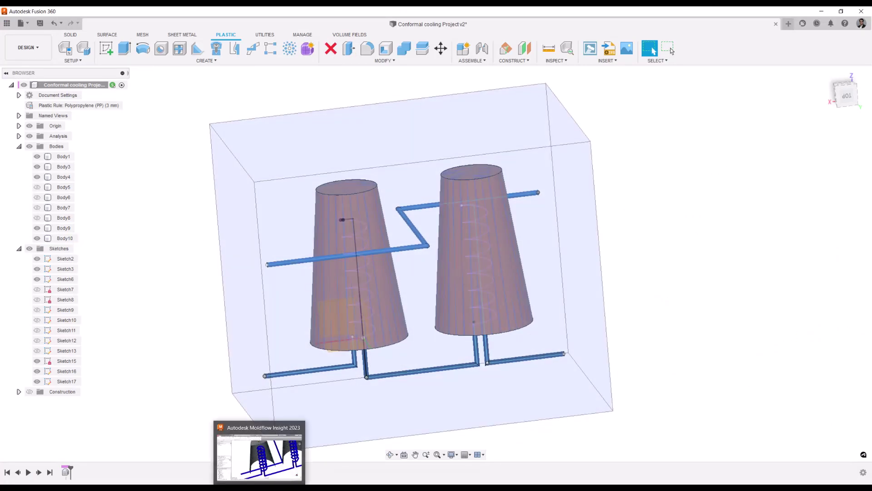
left_click(259, 455)
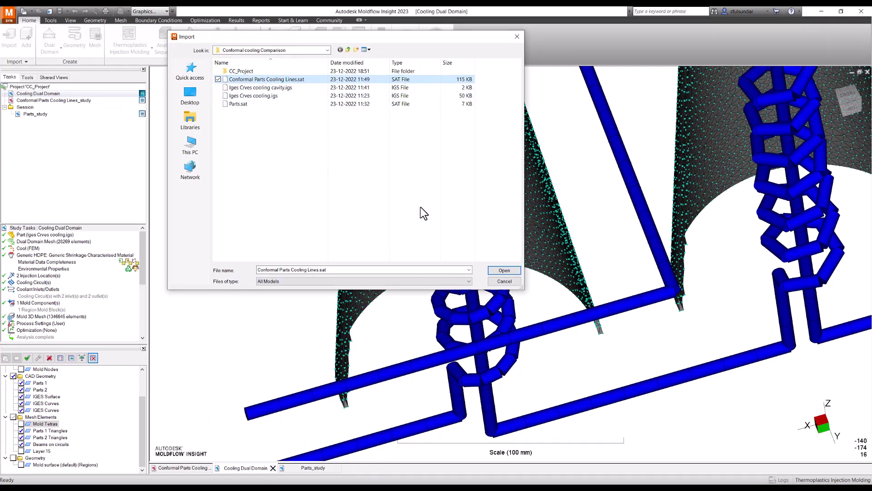
left_click(514, 271)
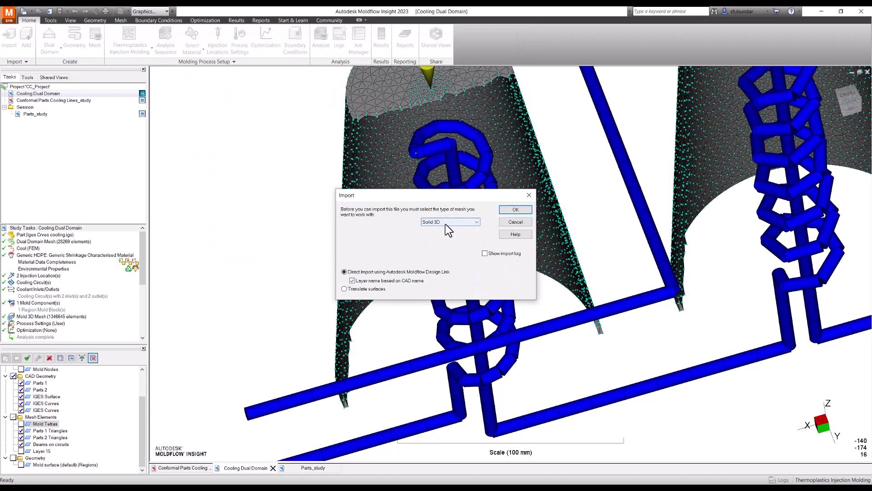
left_click(511, 211)
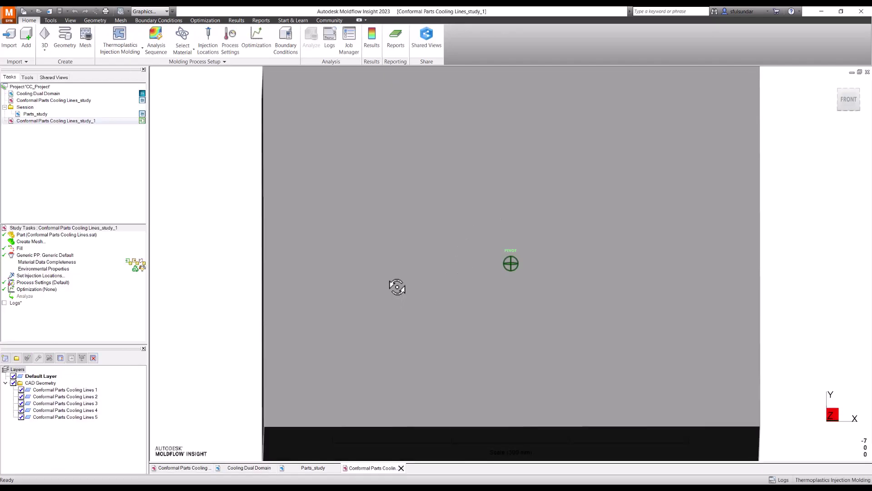
left_click(93, 358)
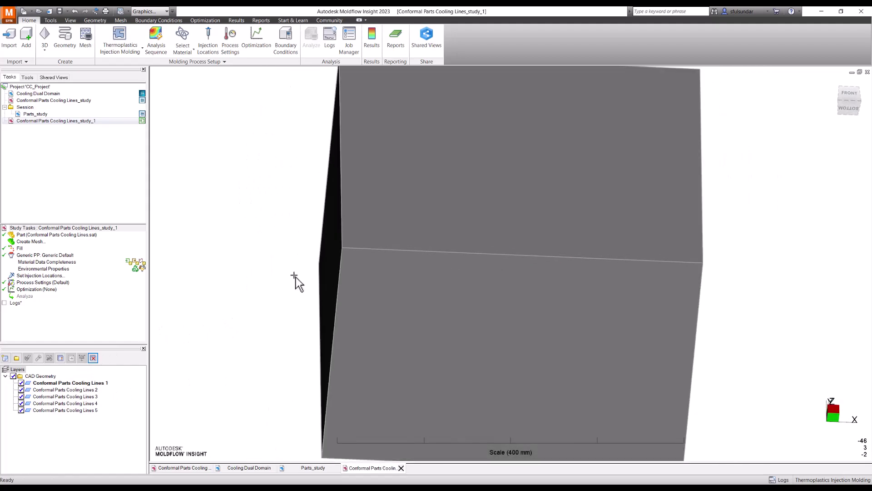
mouse_move(296, 277)
middle_mouse_down()
mouse_move(318, 279)
mouse_move(352, 304)
mouse_move(318, 321)
mouse_move(278, 305)
mouse_move(314, 325)
mouse_move(298, 336)
mouse_move(292, 325)
mouse_move(338, 325)
middle_mouse_up()
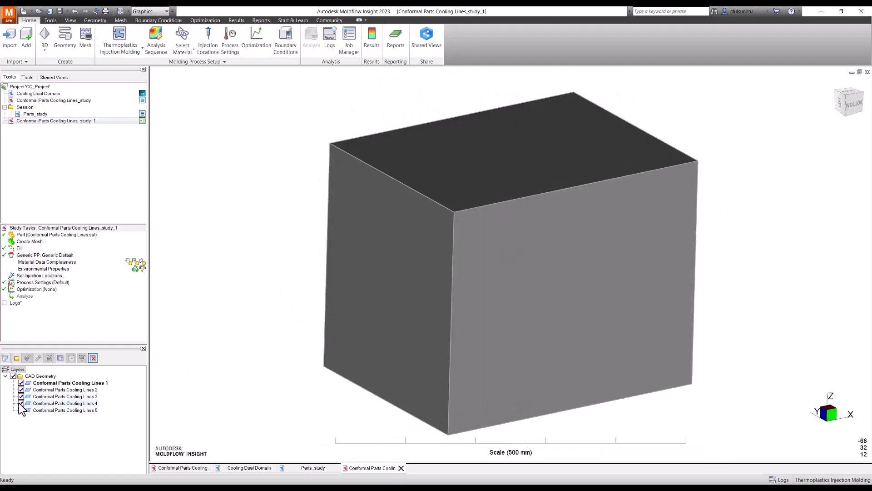
- Hide the mold block, Cooling Lines 4 and both cup layers, dismissing the one-visible-layer warning
left_click(21, 383)
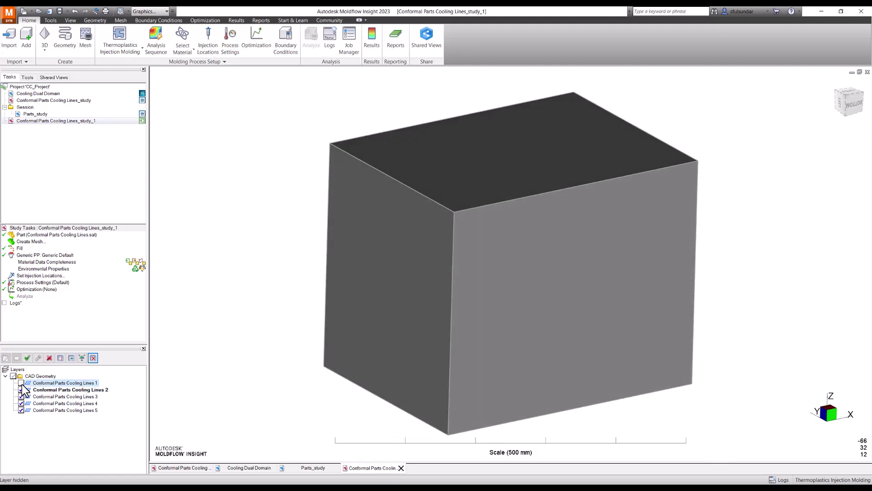
left_click(21, 383)
left_click(21, 411)
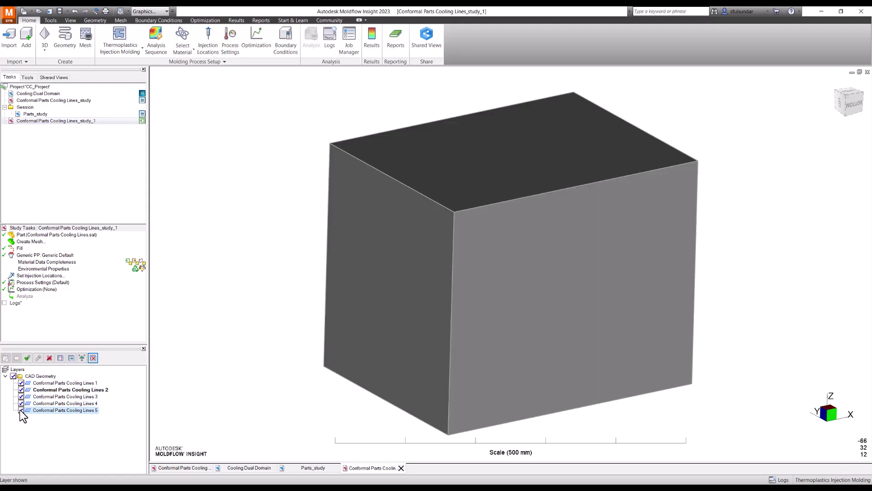
left_click(21, 410)
left_click(21, 403)
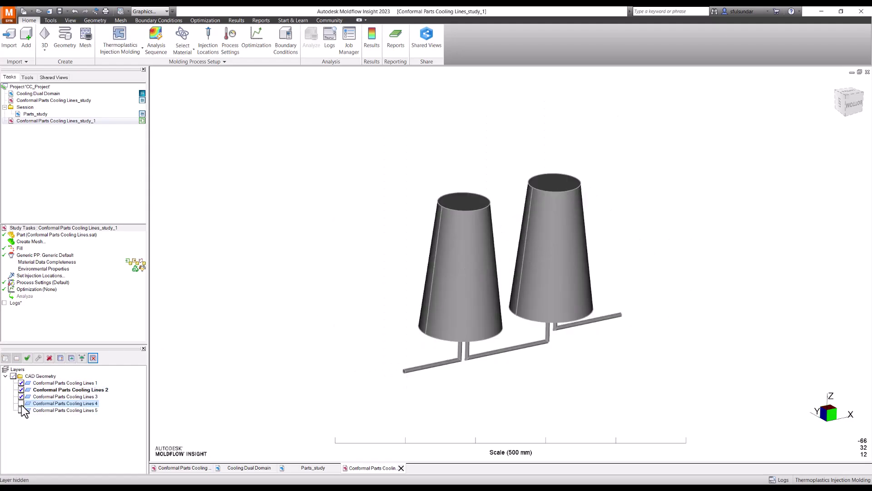
left_click(21, 397)
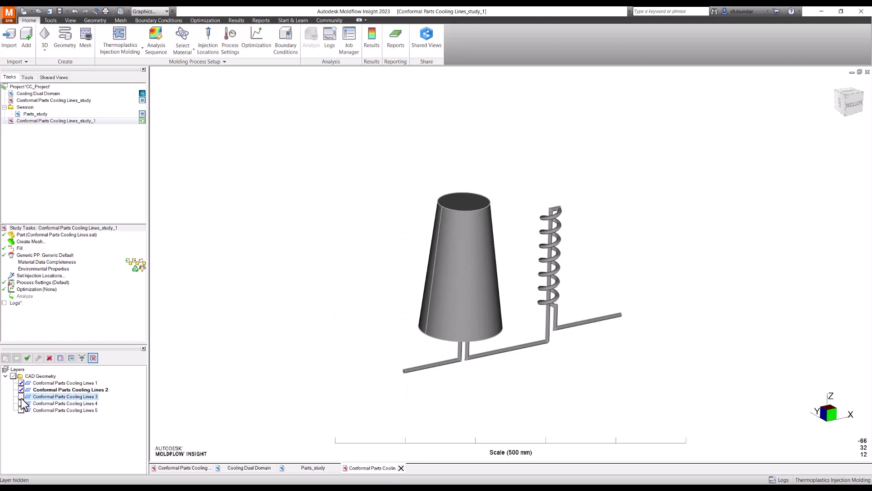
left_click(21, 390)
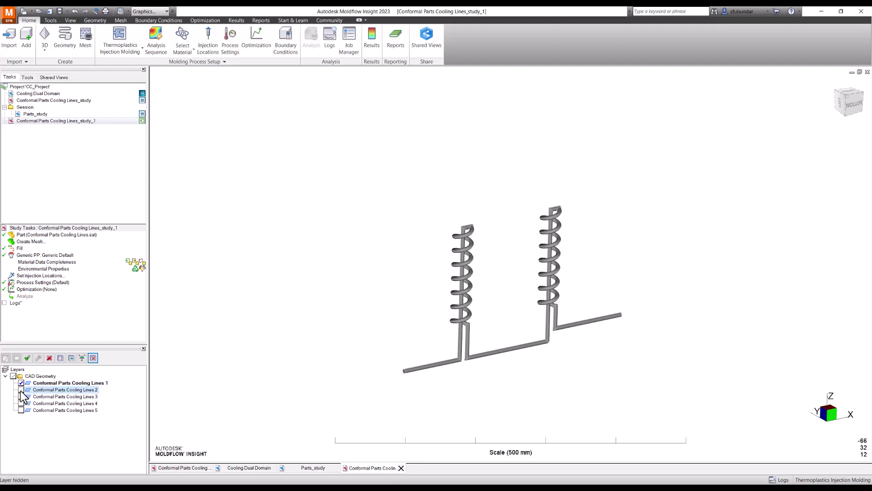
left_click(21, 383)
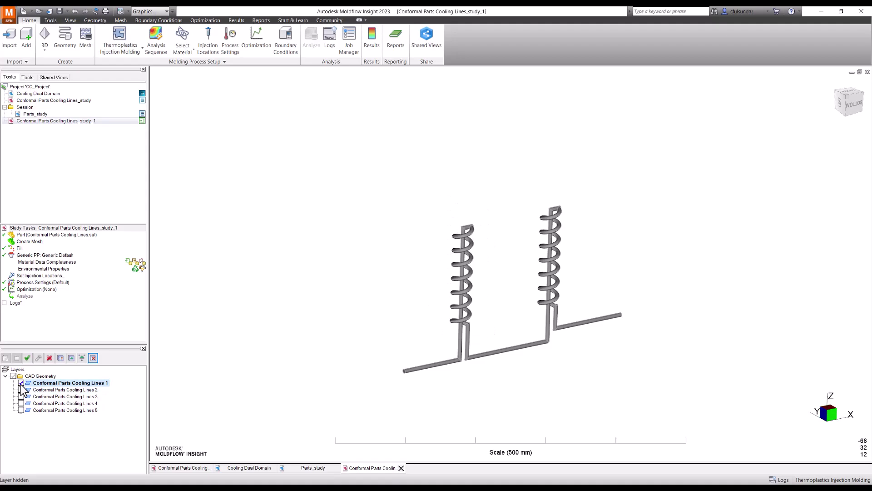
left_click(471, 268)
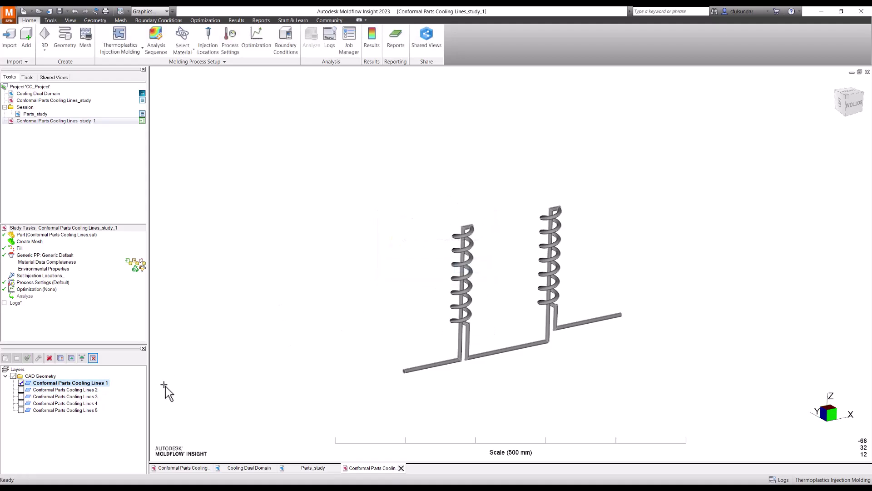
- Restore both cup layers, hide Cooling Lines 1, and view the two cups from the top
left_click(21, 389)
left_click(21, 397)
left_click(21, 383)
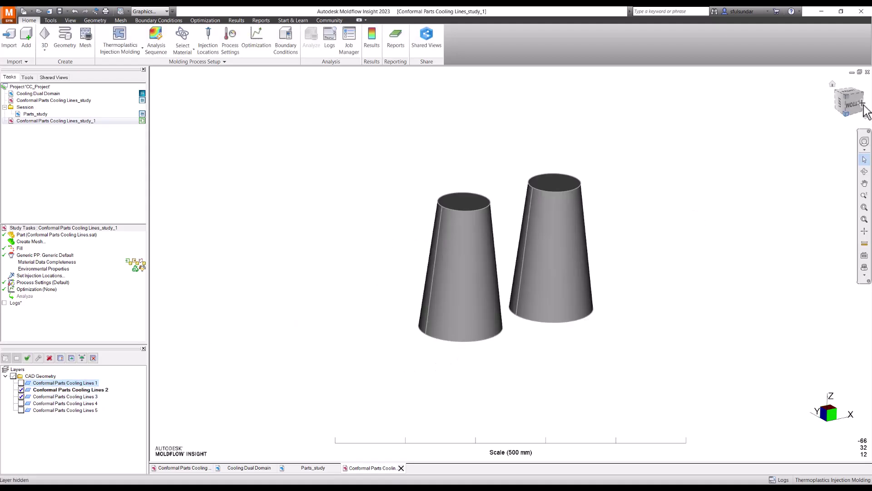
left_click(849, 92)
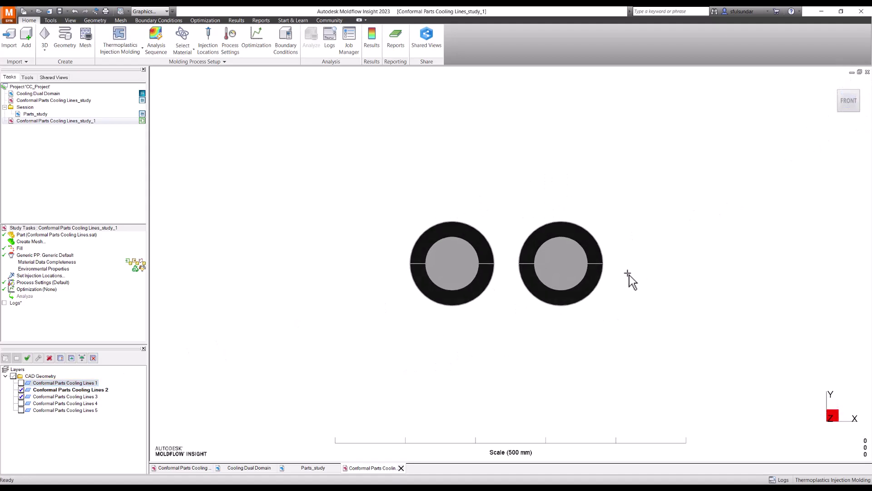
- Place injection locations at the top centre of the left and right cups
right_click(36, 275)
left_click(50, 280)
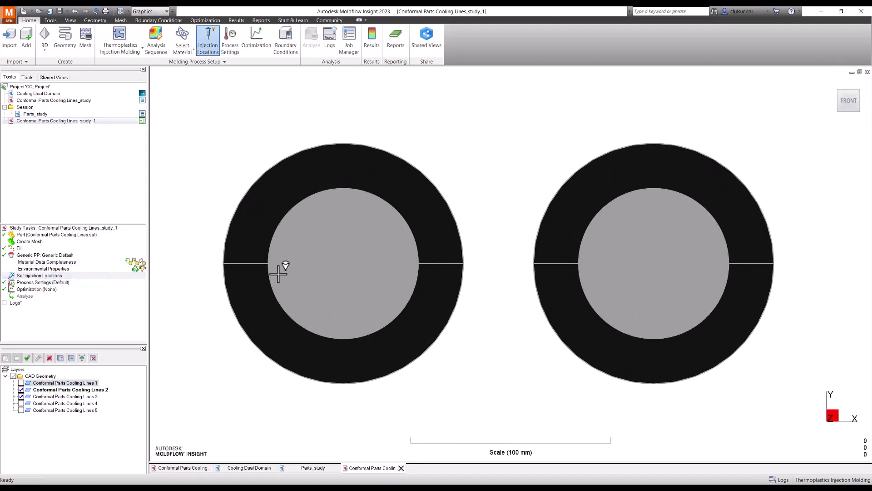
left_click(343, 262)
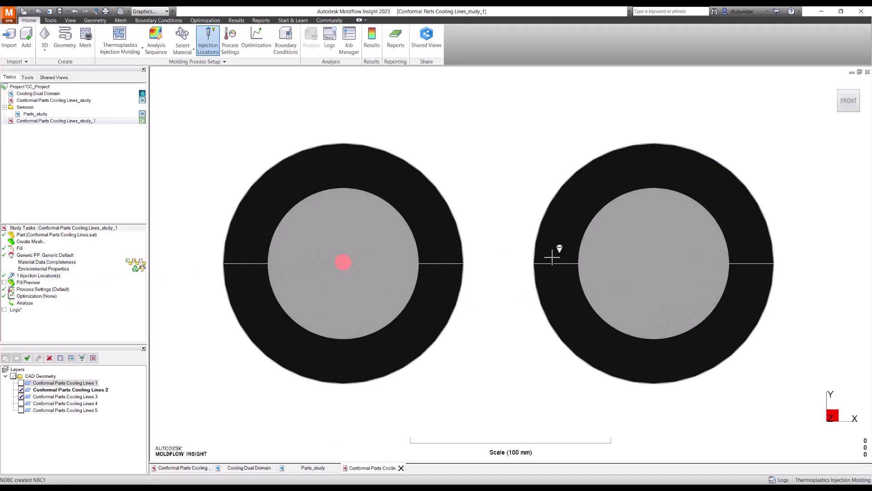
left_click(654, 260)
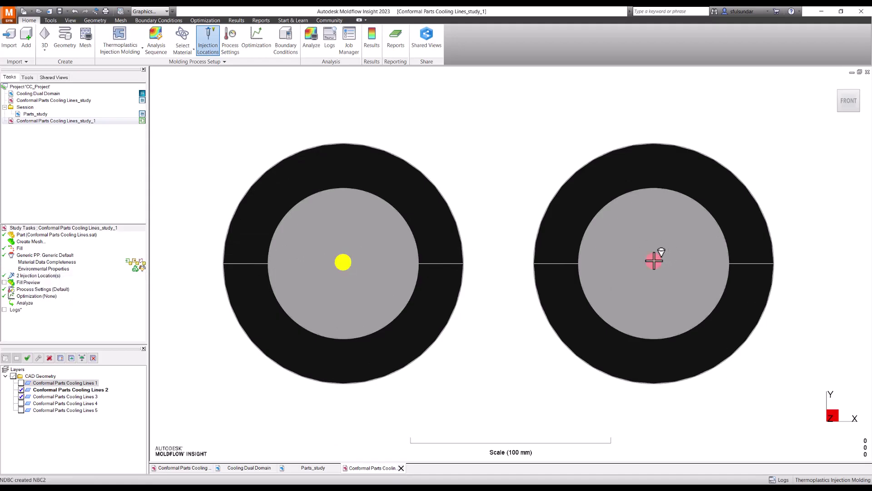
right_click(468, 129)
left_click(477, 134)
mouse_move(475, 177)
middle_mouse_down()
mouse_move(467, 201)
mouse_move(466, 189)
middle_mouse_up()
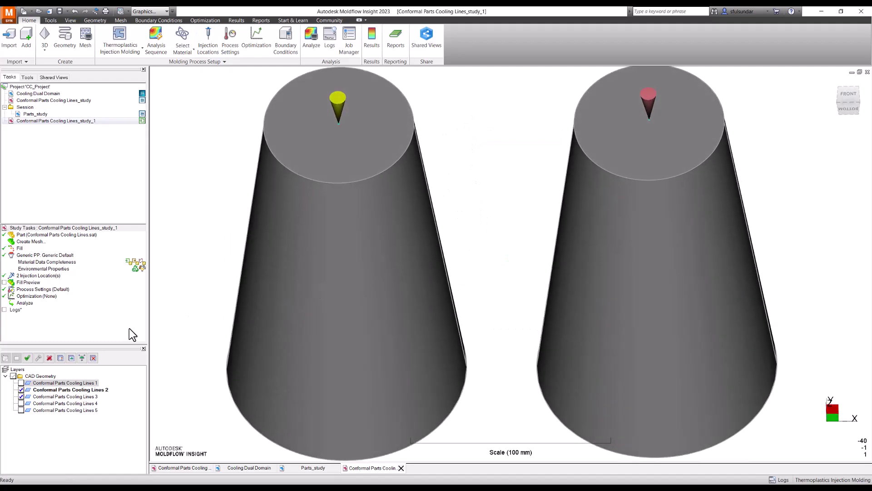
- Show the Conformal Parts Cooling Lines 1 layer and orbit to see the cups and coils from below
left_click(21, 383)
scroll(302, 355, "down", 3)
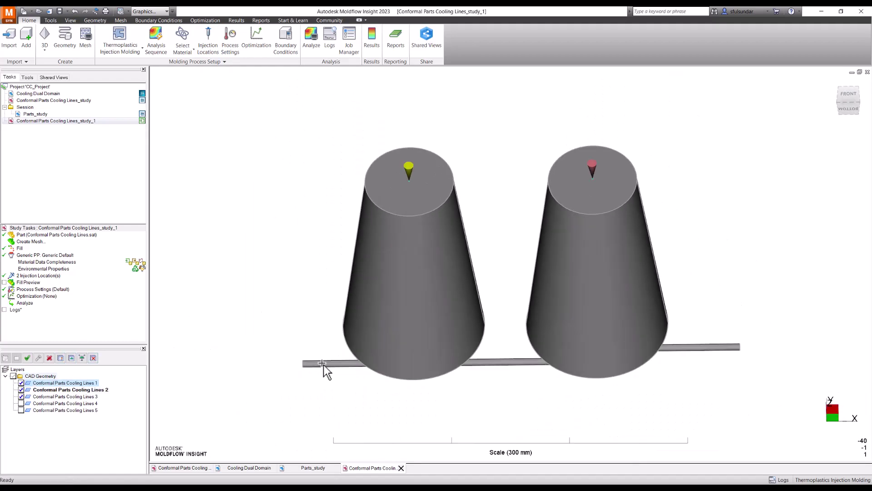
middle_click_drag(325, 365, 335, 240)
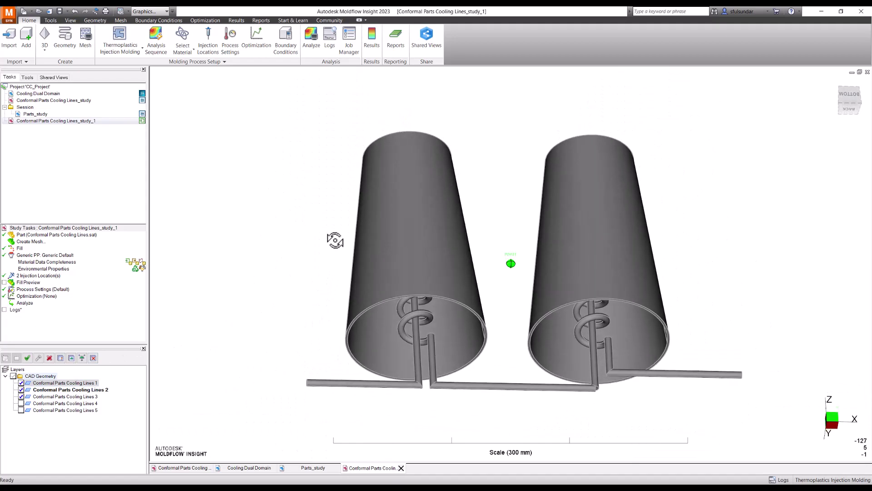
- Set the analysis sequence to Cool (FEM)
right_click(26, 248)
left_click(61, 254)
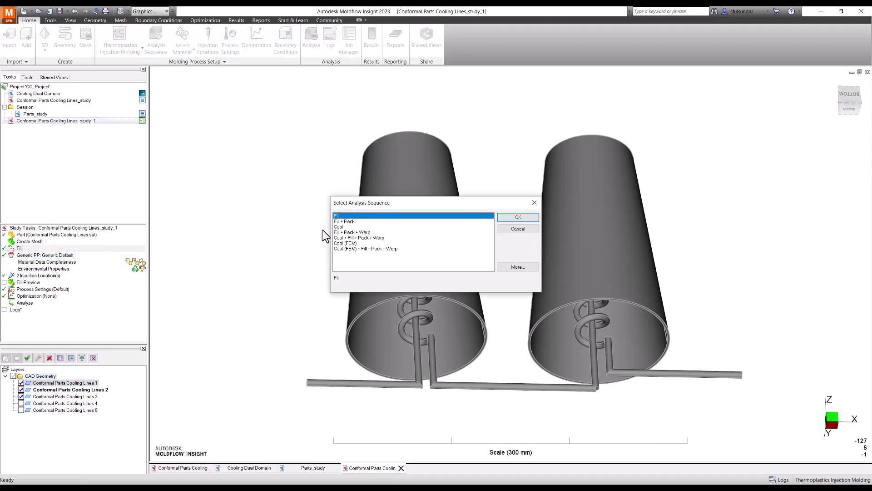
double_click(341, 243)
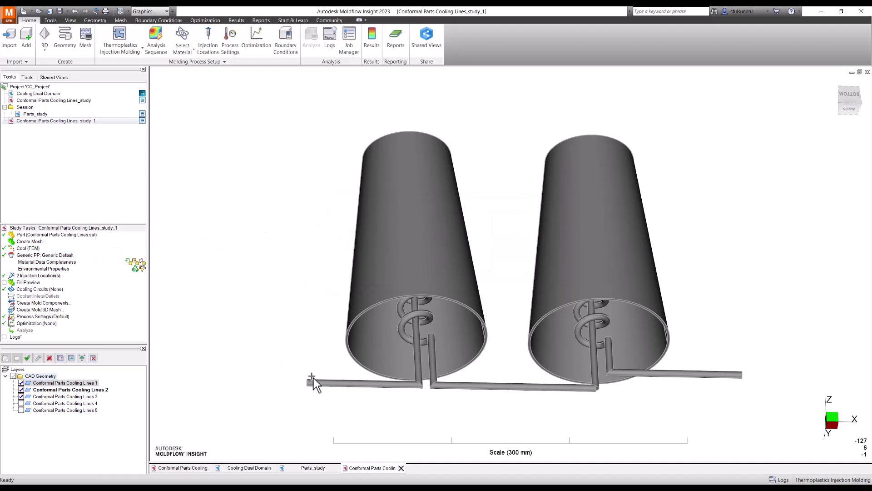
- Show Cooling Lines 4 and change the two cooling lines to the Channel (3D) property type
left_click(20, 404)
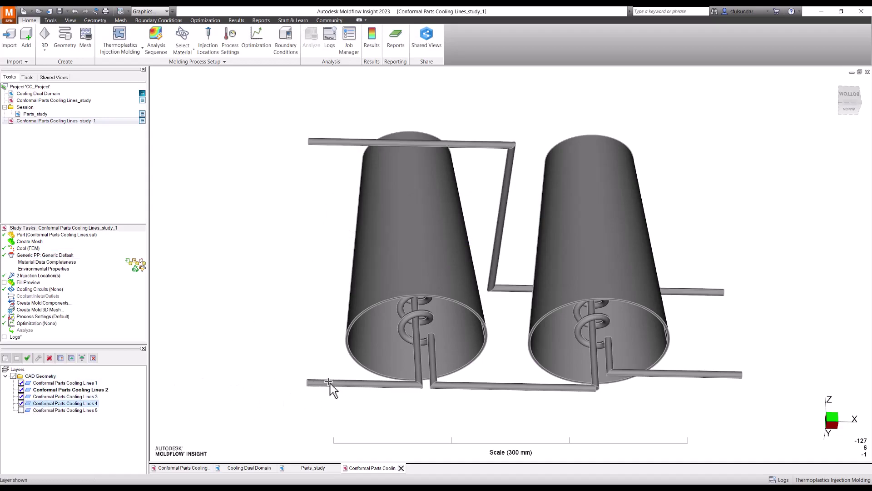
right_click(345, 145)
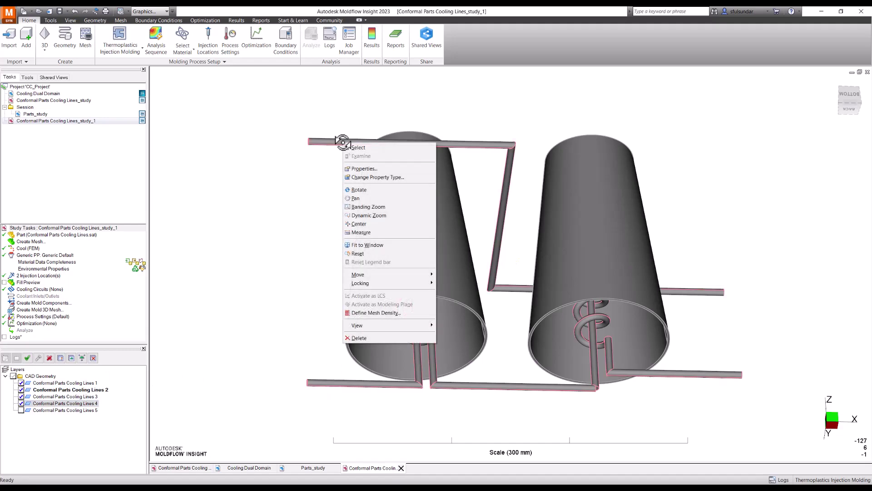
left_click(362, 178)
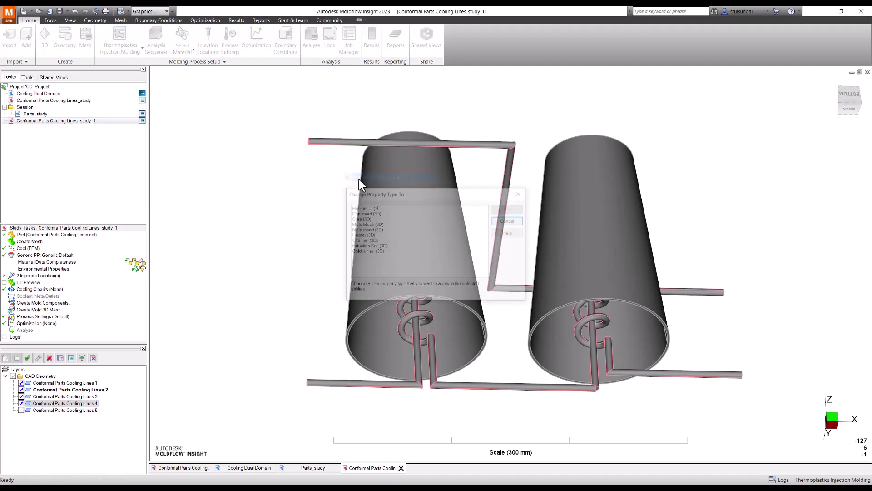
left_click(363, 241)
left_click(509, 209)
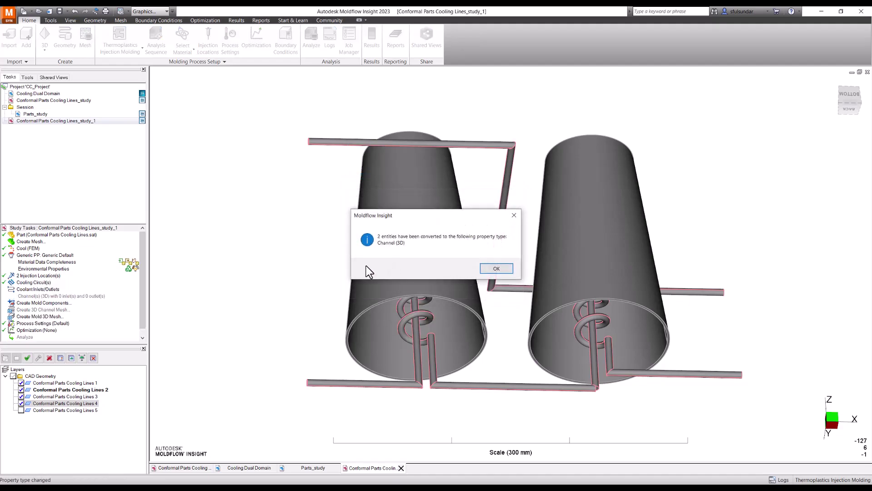
left_click(497, 268)
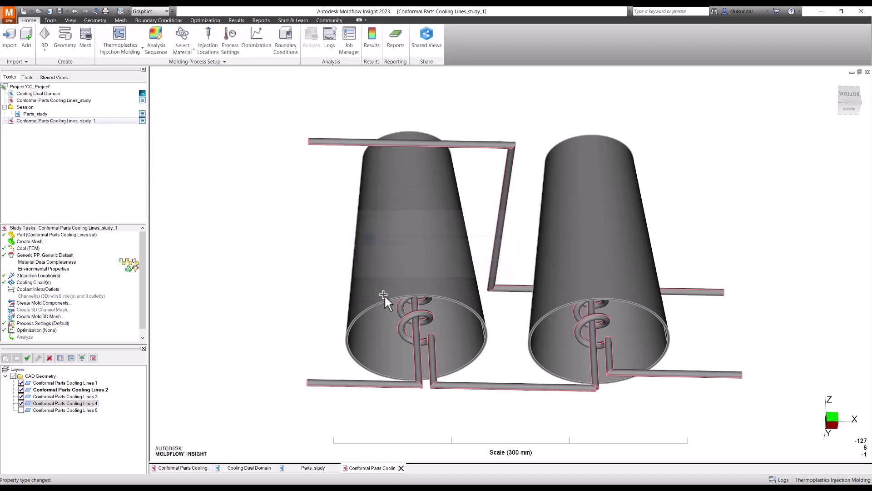
- Show the mold block and change its property type to Mold block (3D)
left_click(21, 410)
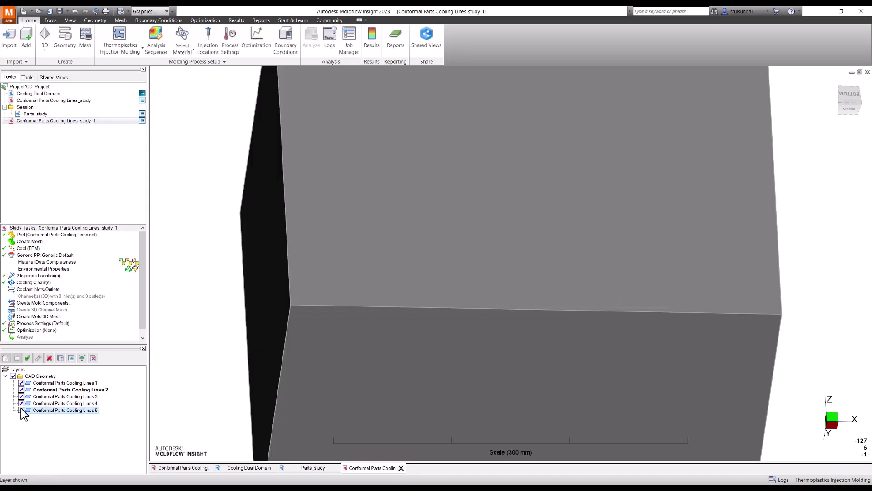
right_click(377, 287)
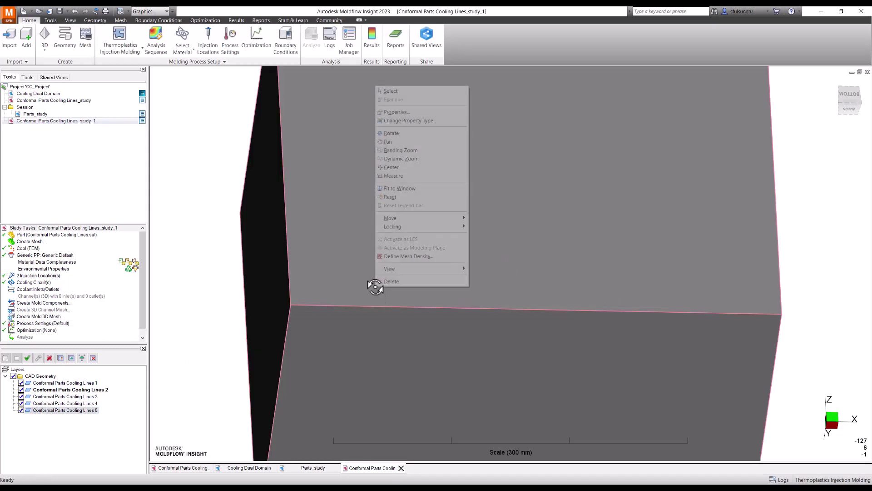
left_click(412, 120)
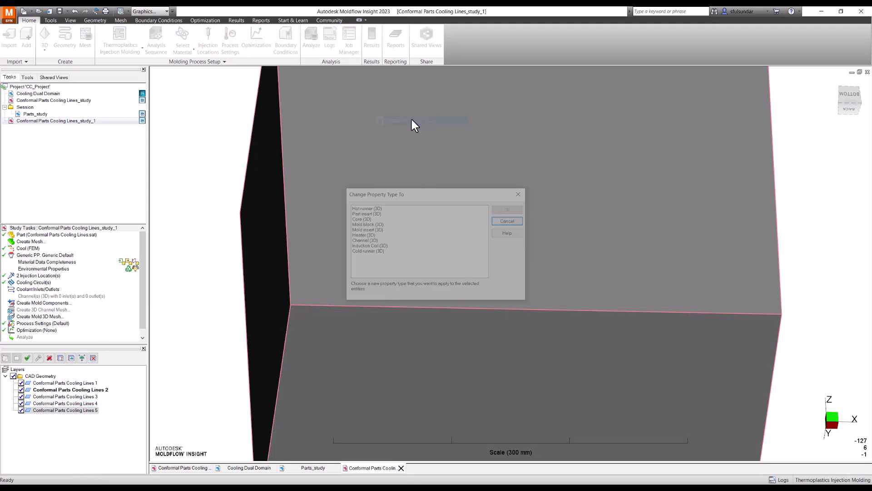
left_click(369, 224)
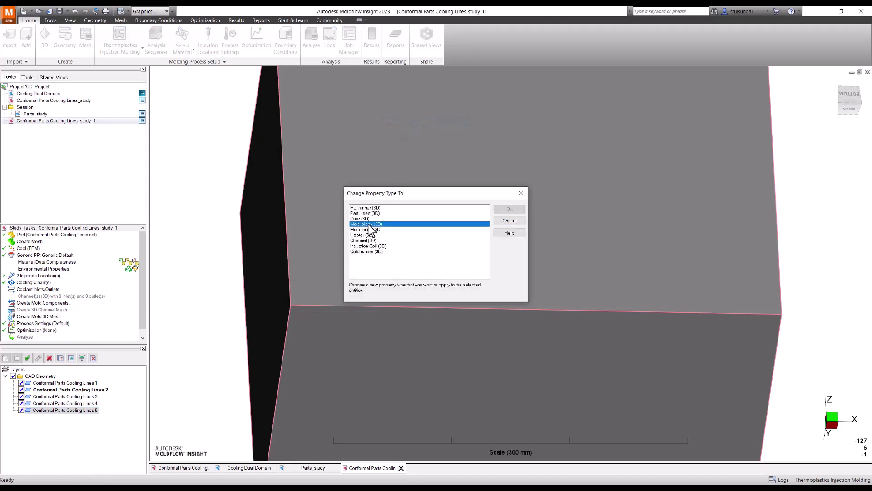
left_click(505, 207)
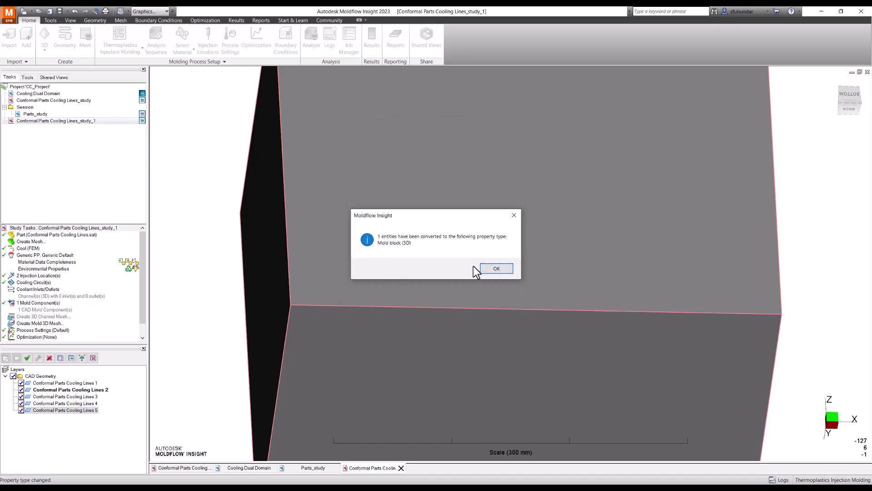
left_click(496, 269)
scroll(234, 290, "down", 3)
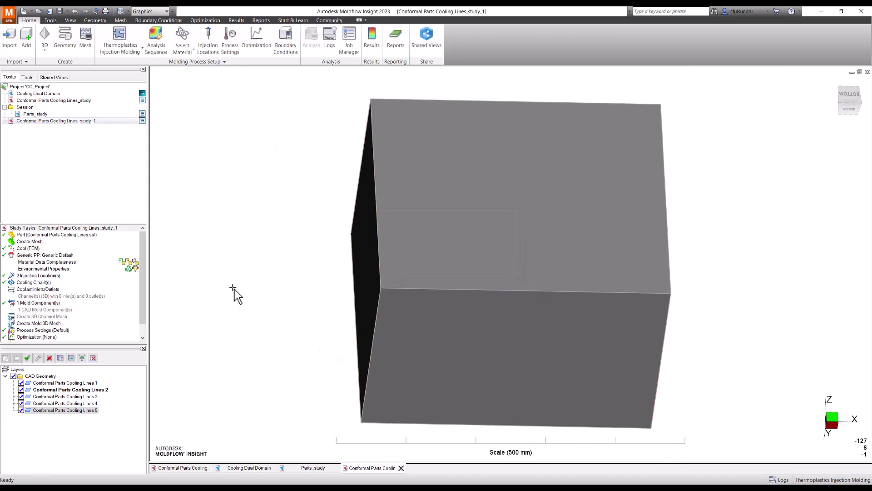
middle_click_drag(234, 290, 252, 350)
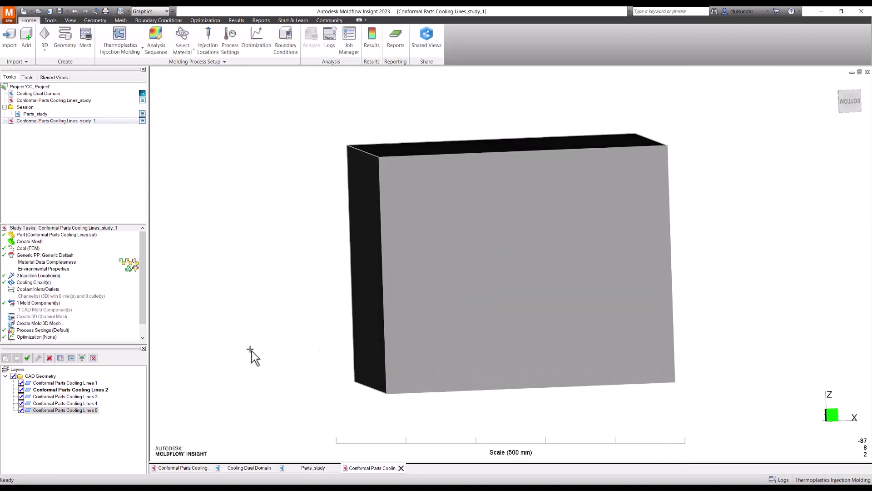
- Hide the mold block layer so the cups and cooling channels show
left_click(21, 404)
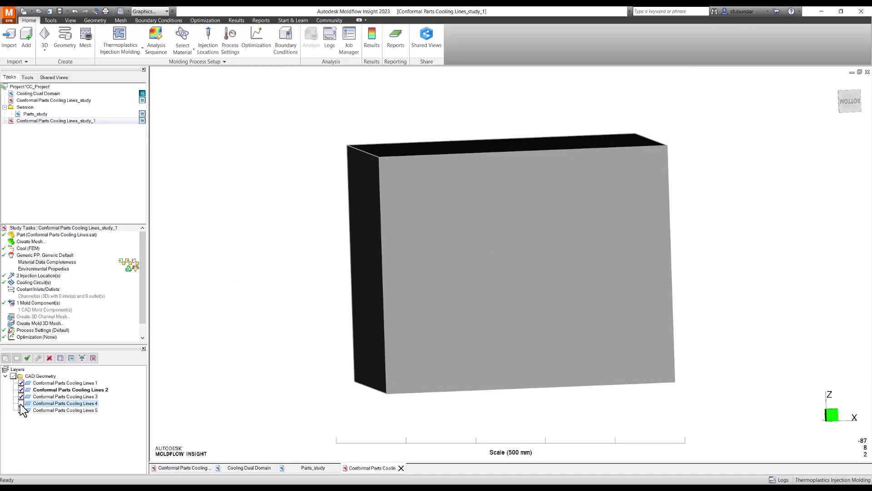
left_click(21, 404)
left_click(21, 410)
middle_click_drag(358, 306, 432, 266)
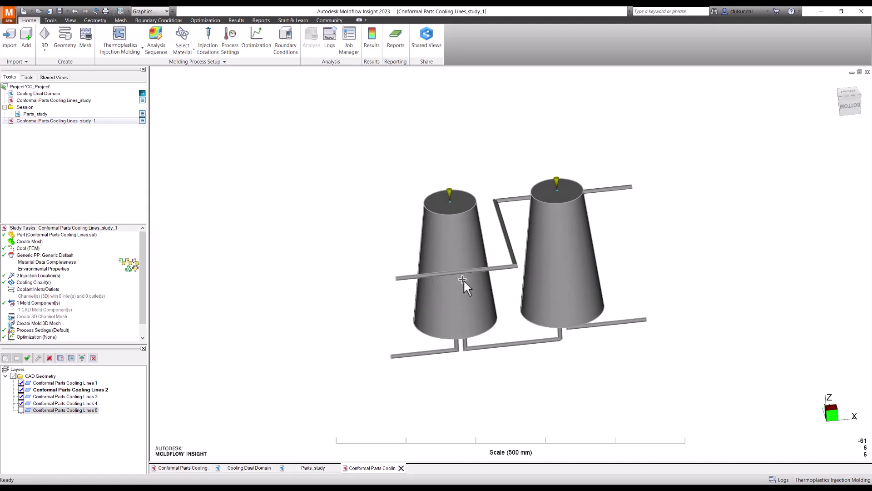
- Start Set Coolant Inlets for Channel (3D) and place the first inlet at the lower channel end
right_click(51, 323)
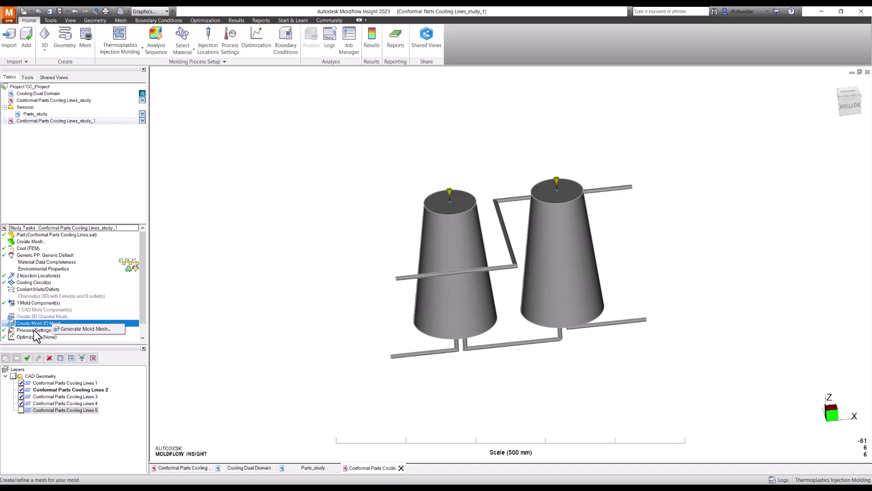
right_click(40, 303)
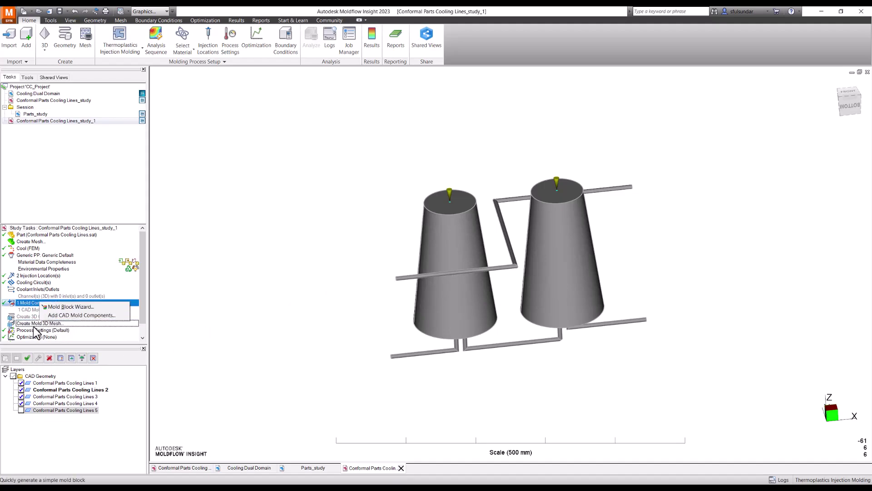
left_click(38, 289)
right_click(38, 290)
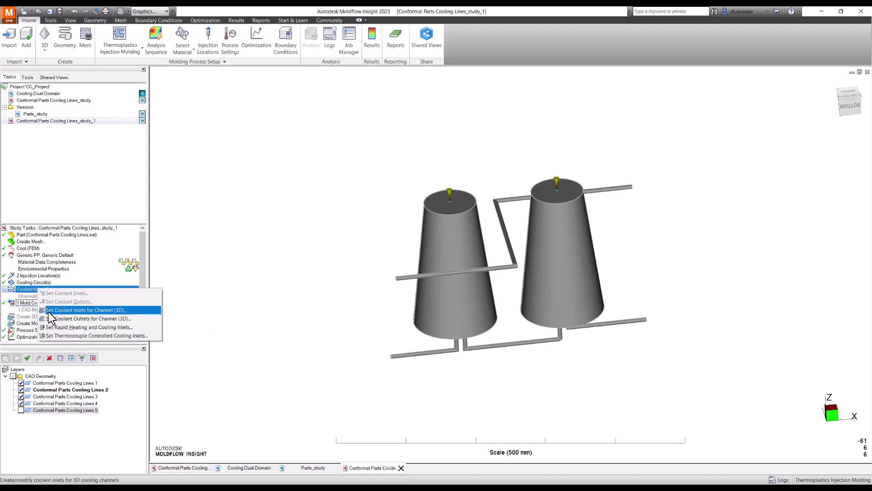
left_click(48, 311)
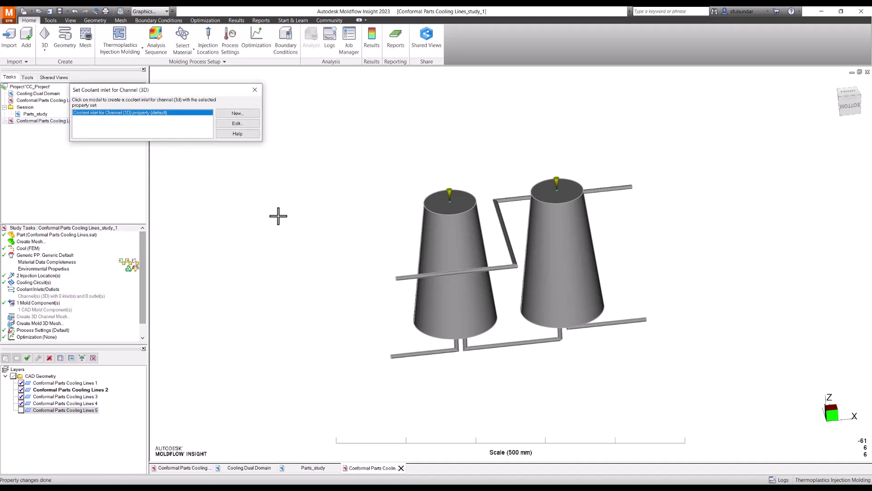
middle_click_drag(683, 204, 454, 191)
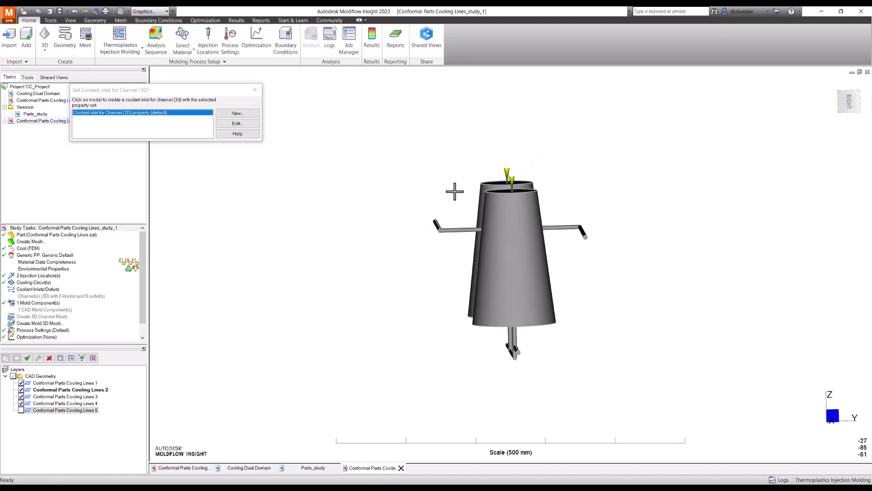
left_click(586, 237)
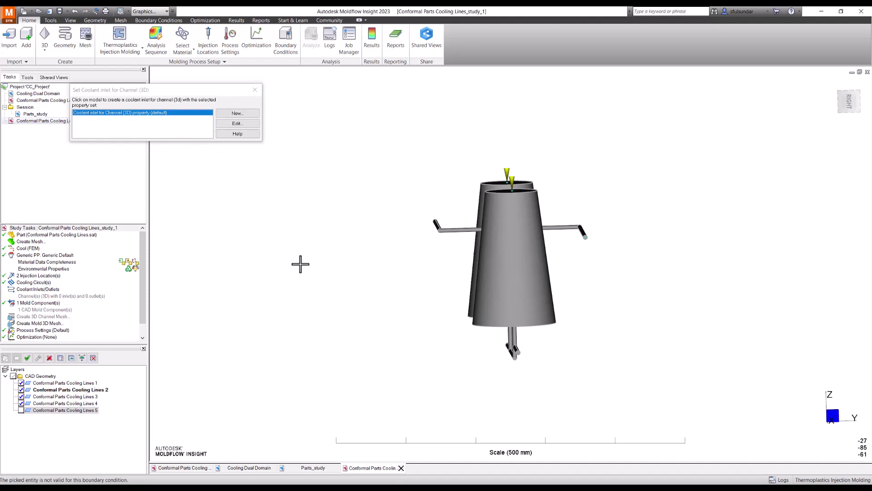
middle_click_drag(557, 342, 646, 372)
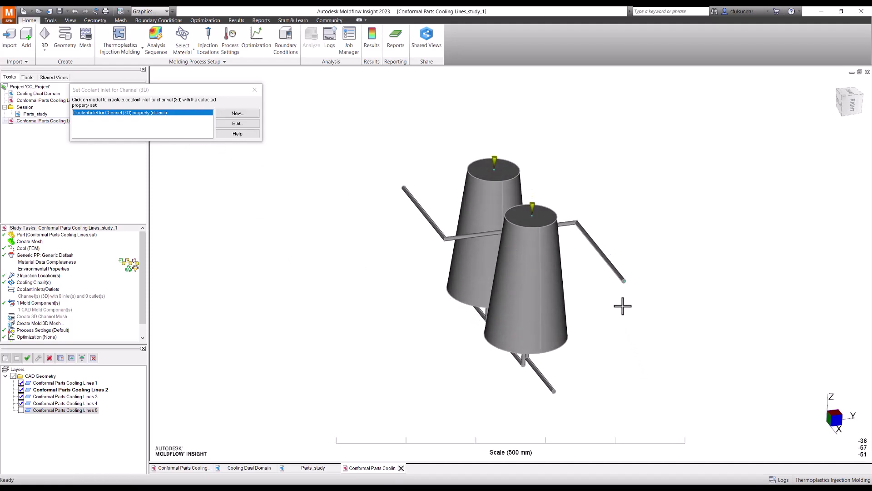
left_click(554, 392)
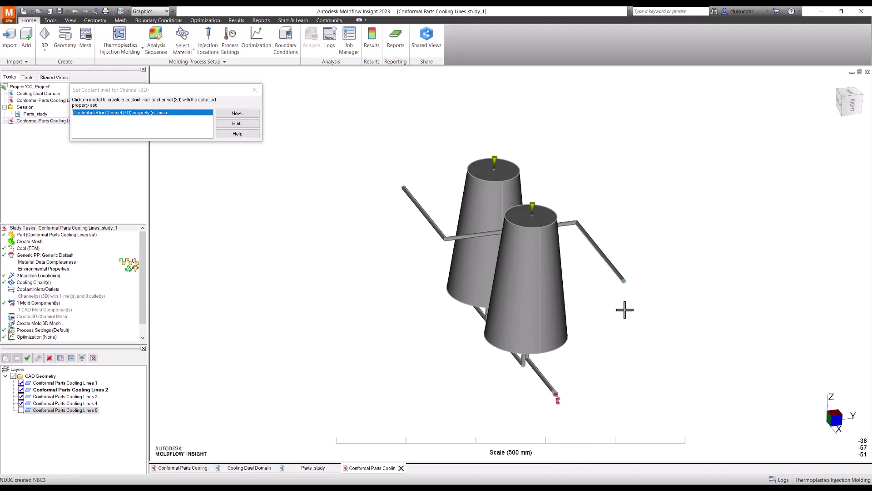
- Place the second coolant inlet at the upper pipe end and orbit to view both inlets
mouse_move(622, 308)
middle_mouse_down()
mouse_move(436, 250)
mouse_move(251, 230)
mouse_move(508, 268)
middle_mouse_up()
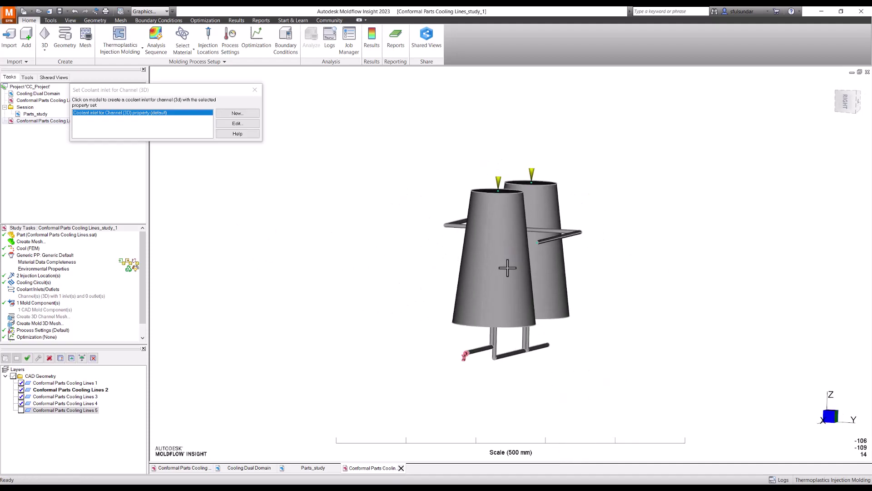
left_click(537, 244)
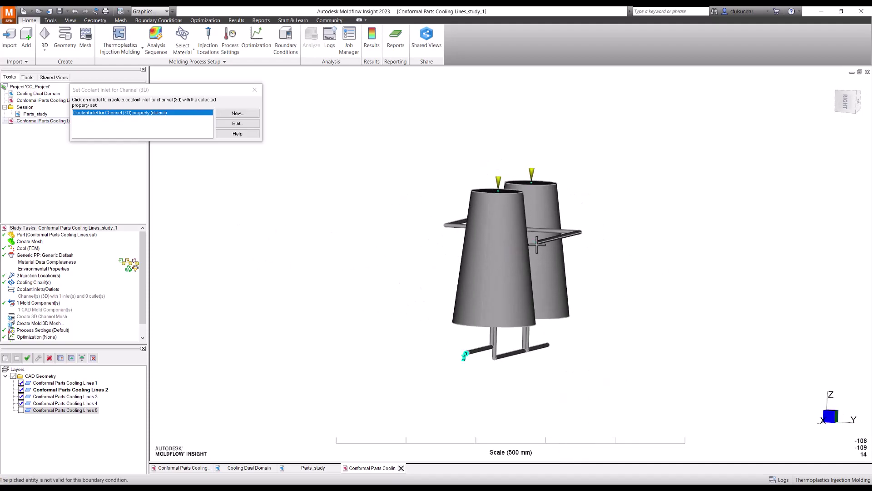
scroll(548, 291, "up", 5)
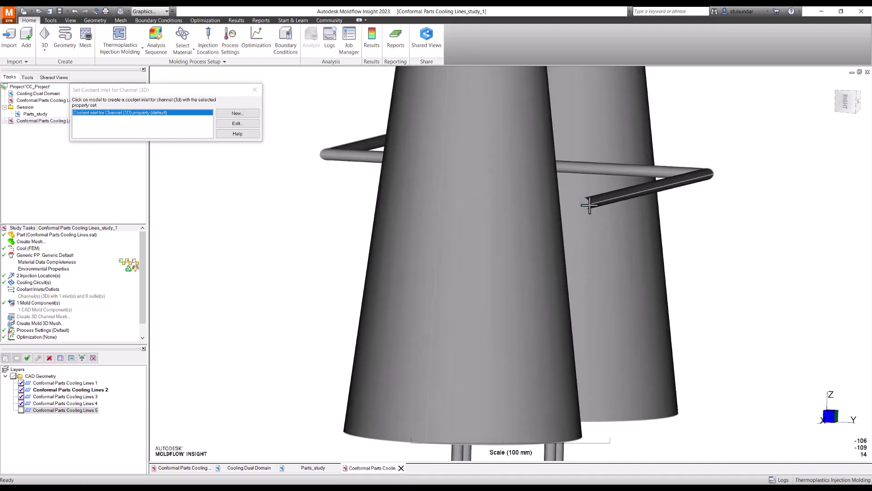
mouse_move(590, 205)
middle_mouse_down()
mouse_move(604, 230)
mouse_move(619, 231)
middle_mouse_up()
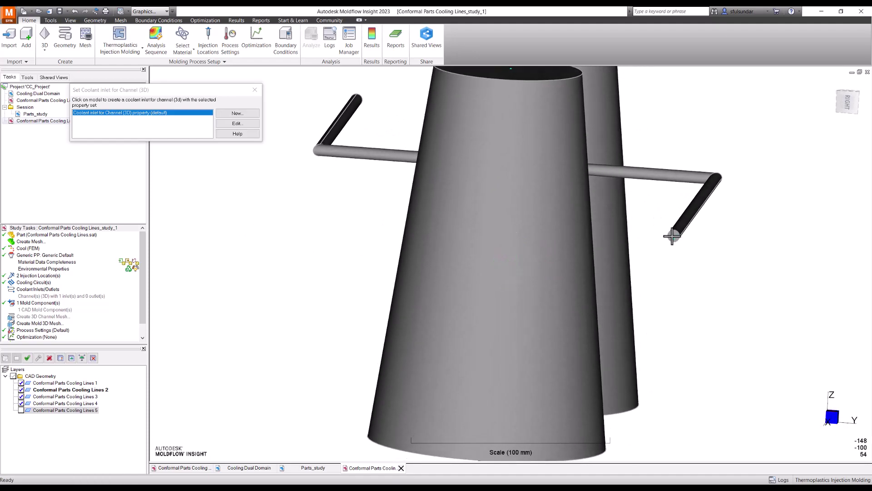
left_click(673, 235)
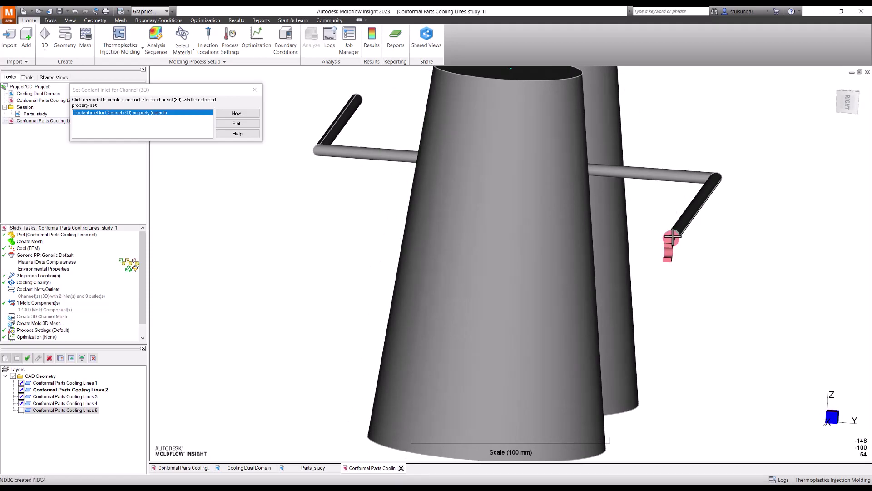
scroll(635, 292, "down", 3)
middle_click_drag(615, 306, 708, 350)
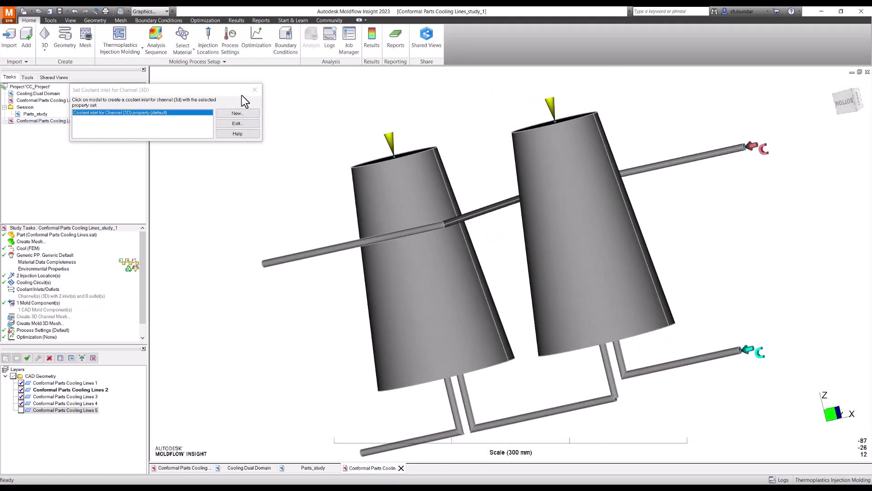
- Close the inlet dialog, start Set Coolant Outlets for Channel (3D), and place an outlet at the right pipe end
left_click(254, 89)
right_click(51, 291)
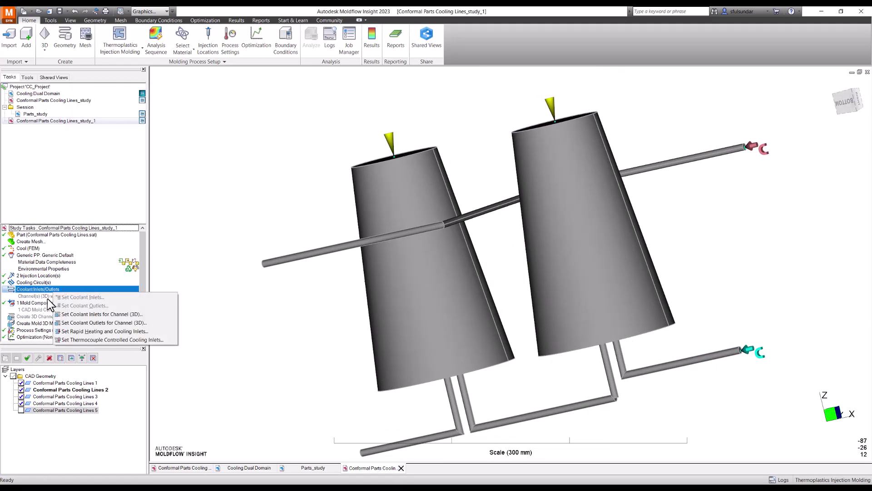
left_click(48, 296)
right_click(44, 289)
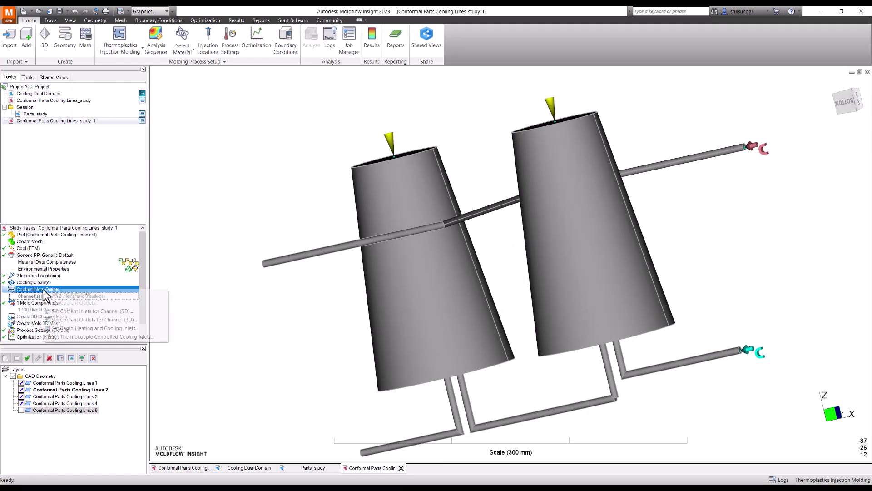
left_click(61, 320)
middle_click_drag(346, 266, 627, 243)
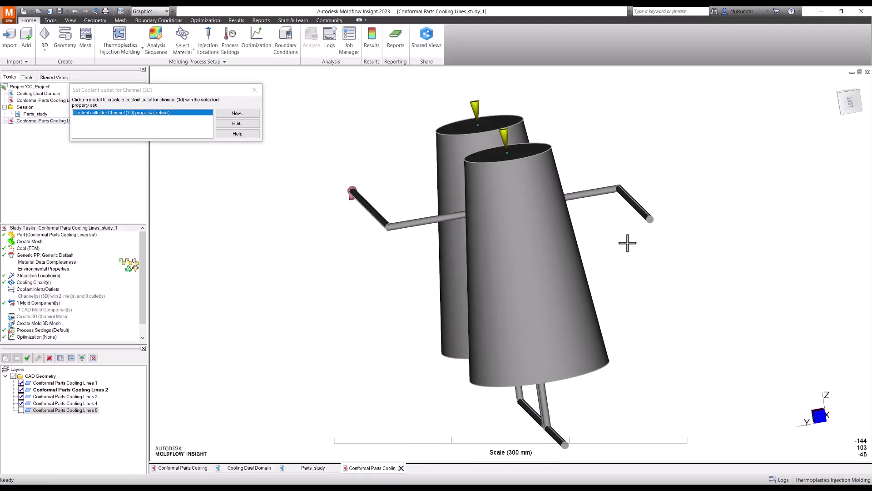
left_click(848, 100)
scroll(645, 224, "up", 4)
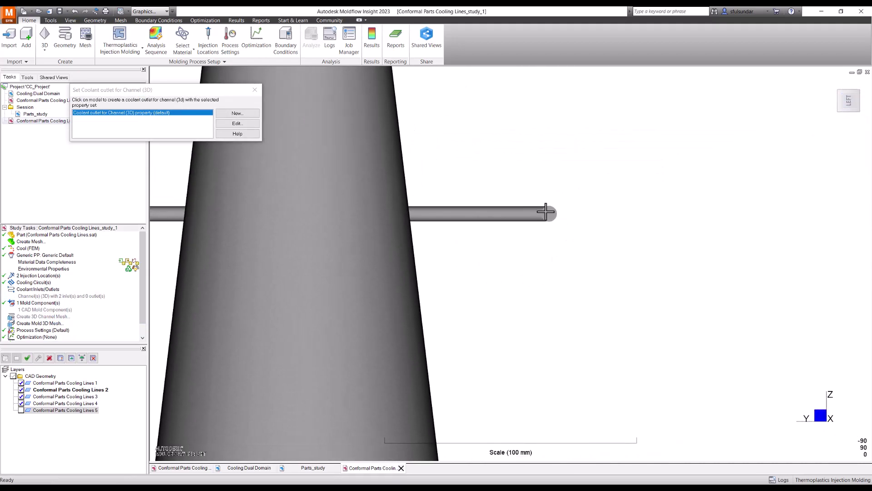
left_click(550, 213)
- Place the second coolant outlet at the lower pipe end, close the dialog, and orbit to review
scroll(549, 272, "down", 4)
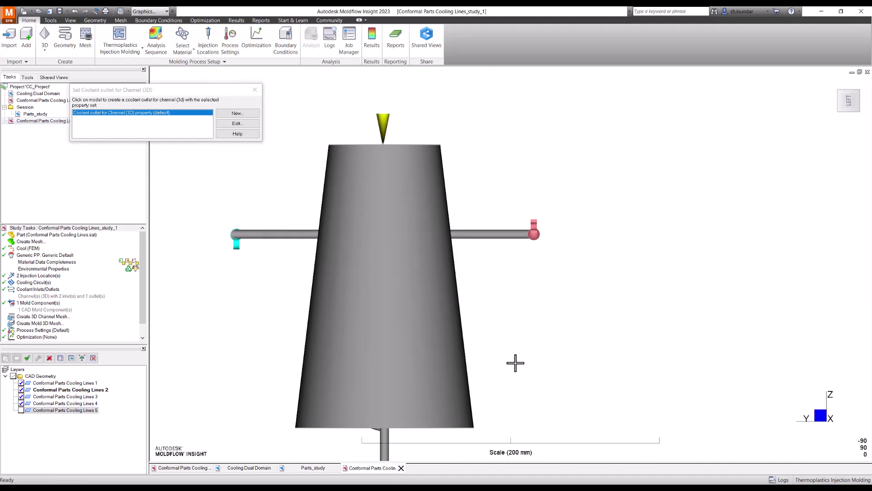
middle_click_drag(516, 362, 527, 231, "shift")
scroll(430, 313, "up", 4)
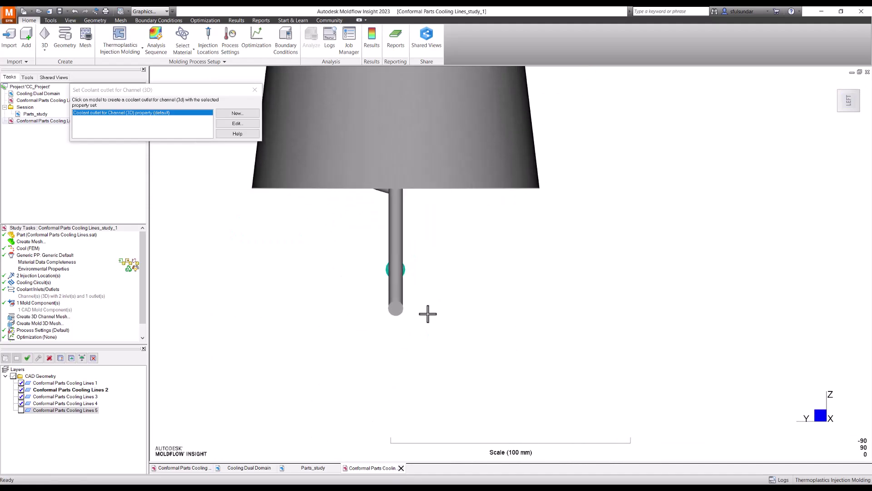
left_click(396, 309)
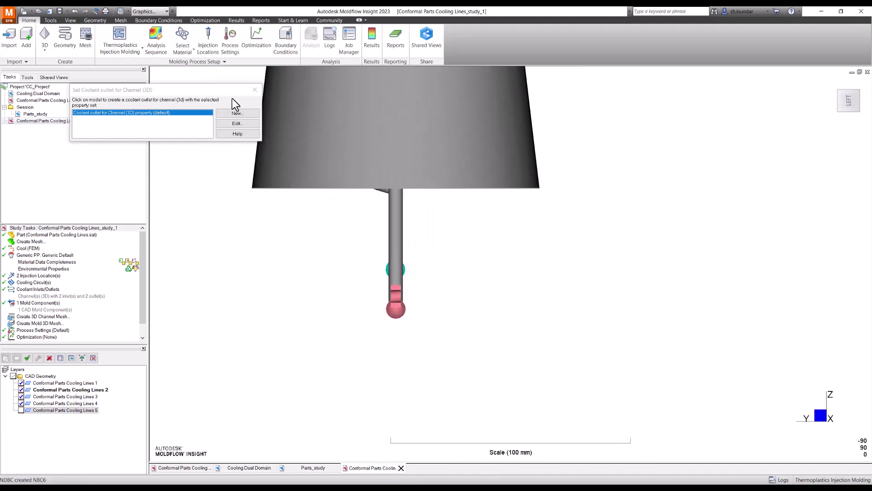
left_click(253, 90)
scroll(324, 318, "down", 8)
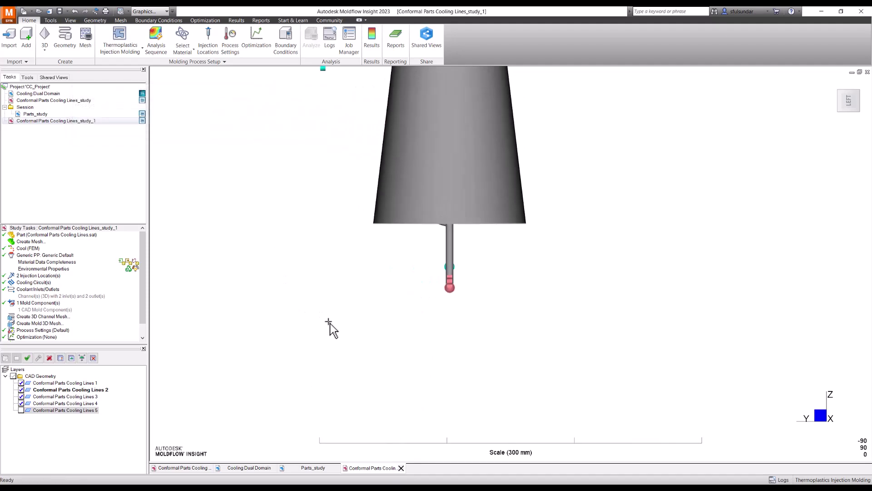
middle_click_drag(333, 327, 288, 352)
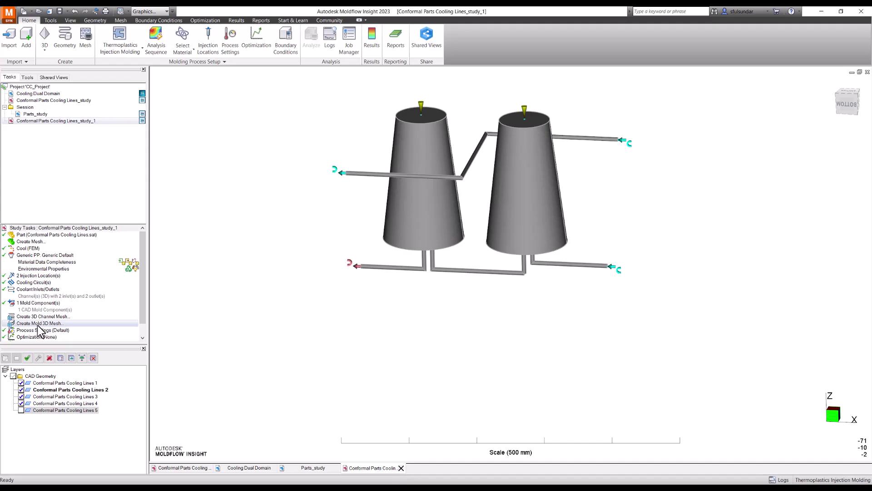
- In the meshed Conformal Parts Cooling Lines study, show Half 2 and hide the mold half-section mesh
left_click(194, 469)
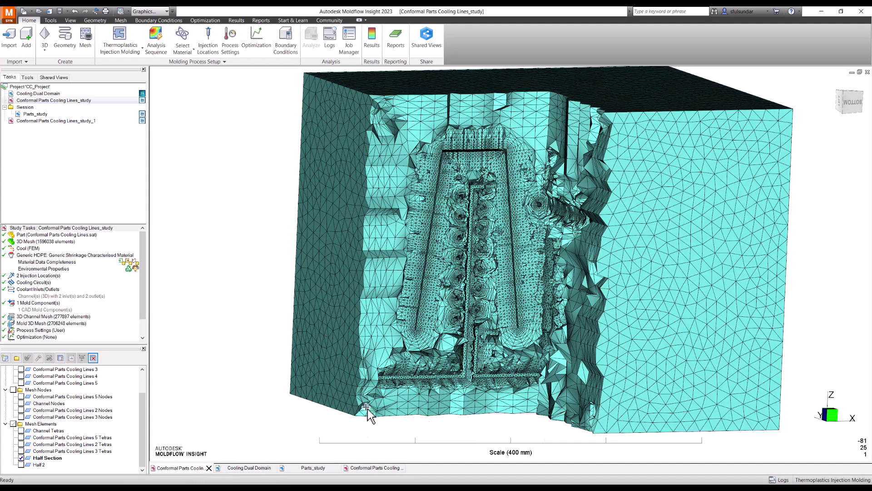
left_click(21, 464)
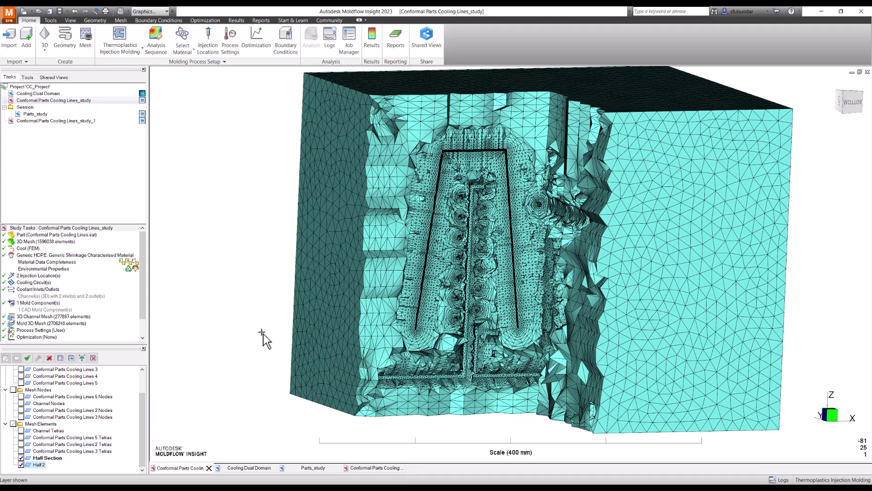
mouse_move(263, 334)
middle_mouse_down()
mouse_move(290, 318)
mouse_move(254, 345)
middle_mouse_up()
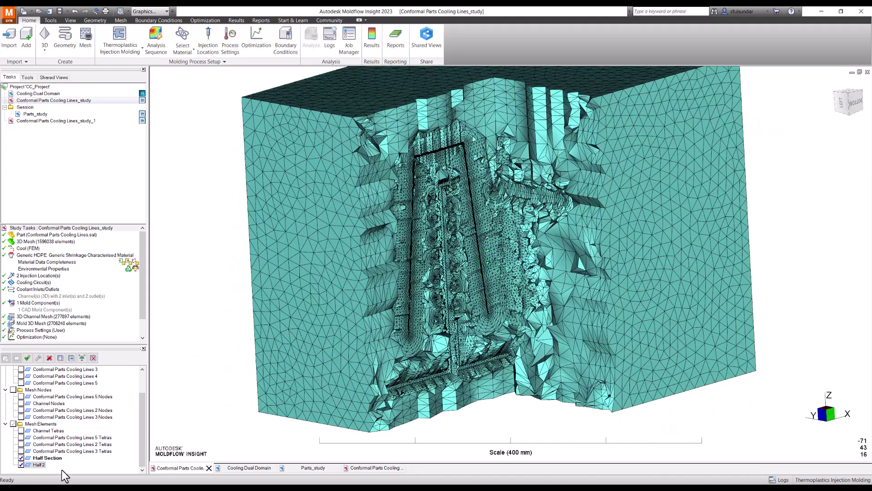
left_click(21, 458)
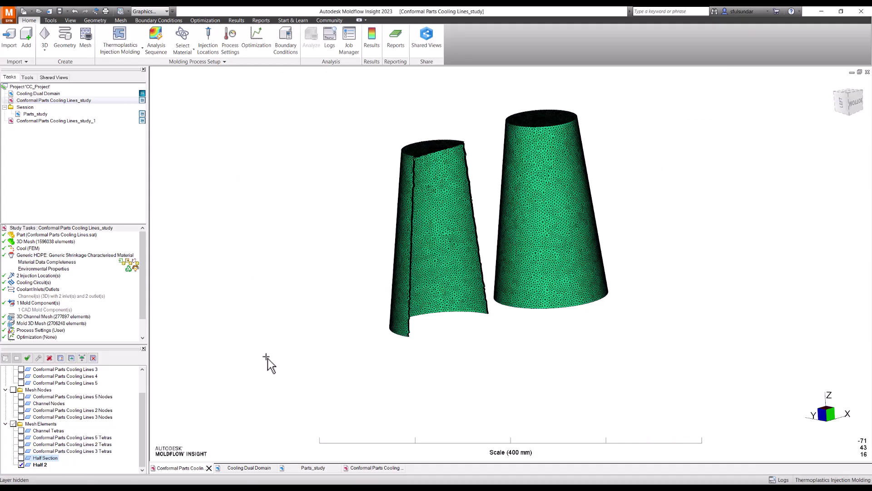
- Orbit and zoom to inspect the wall mesh of the two cup meshes
middle_click_drag(251, 353, 416, 211)
scroll(417, 208, "up", 6)
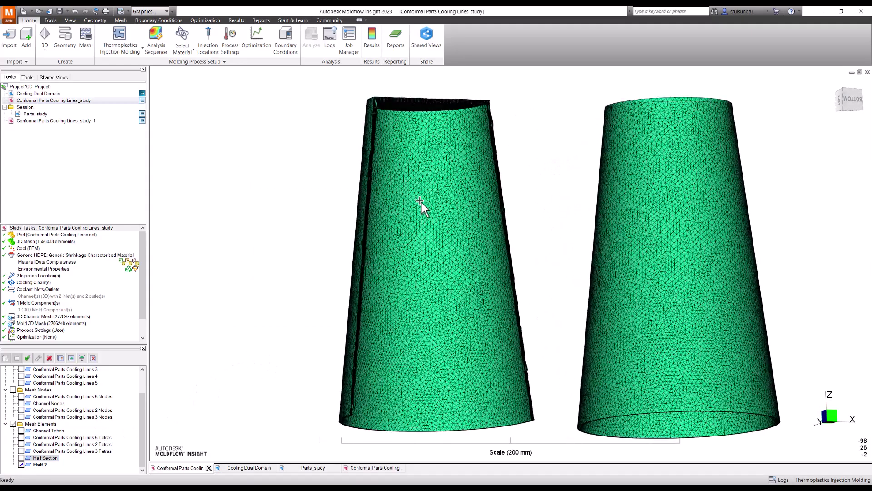
scroll(432, 185, "up", 8)
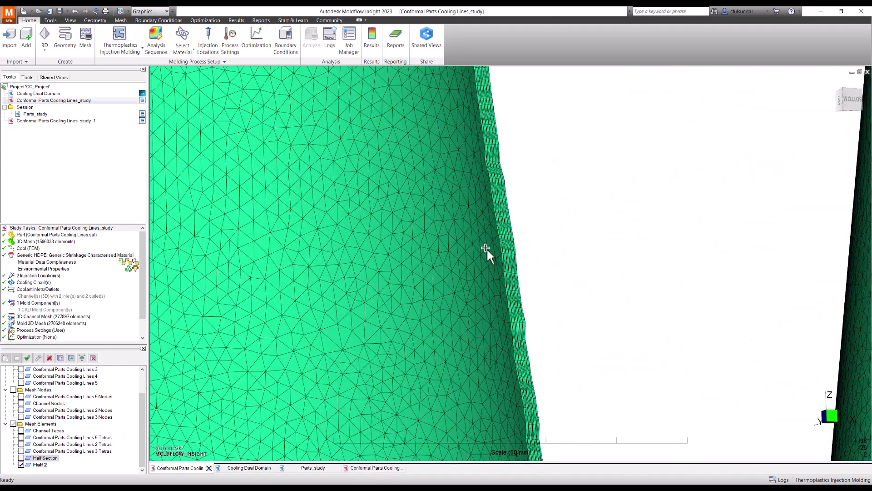
scroll(509, 232, "up", 5)
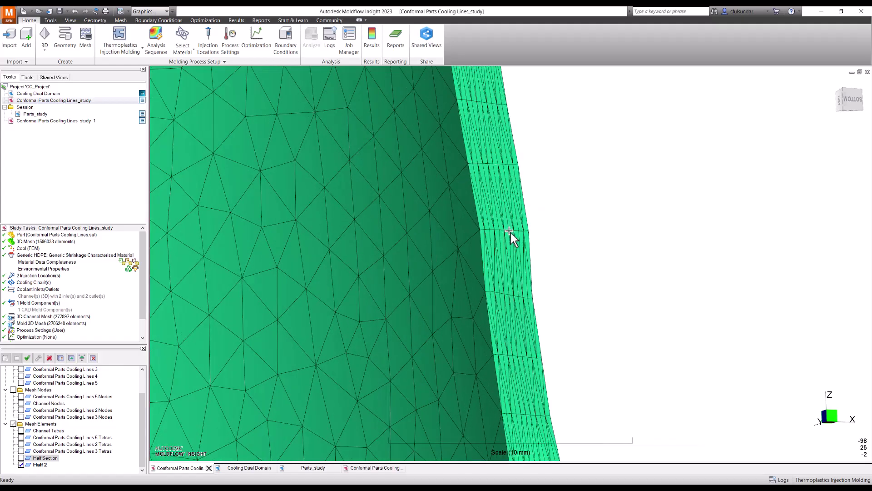
scroll(509, 232, "down", 6)
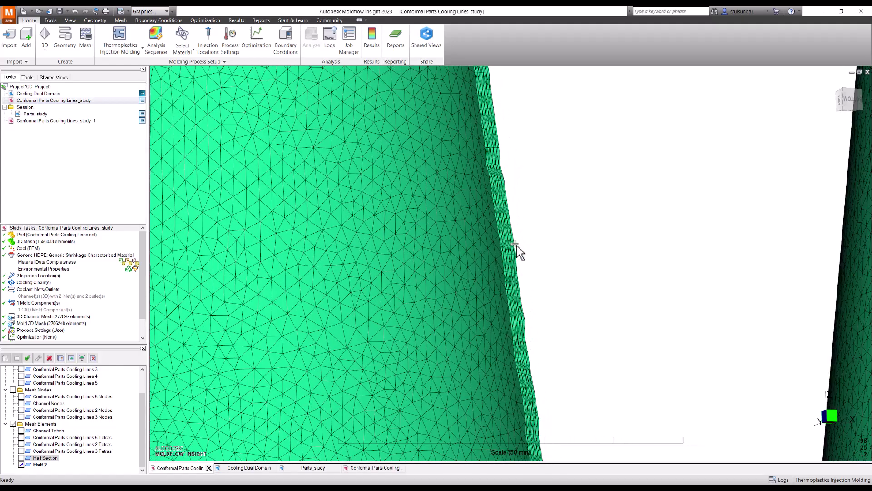
scroll(517, 247, "down", 4)
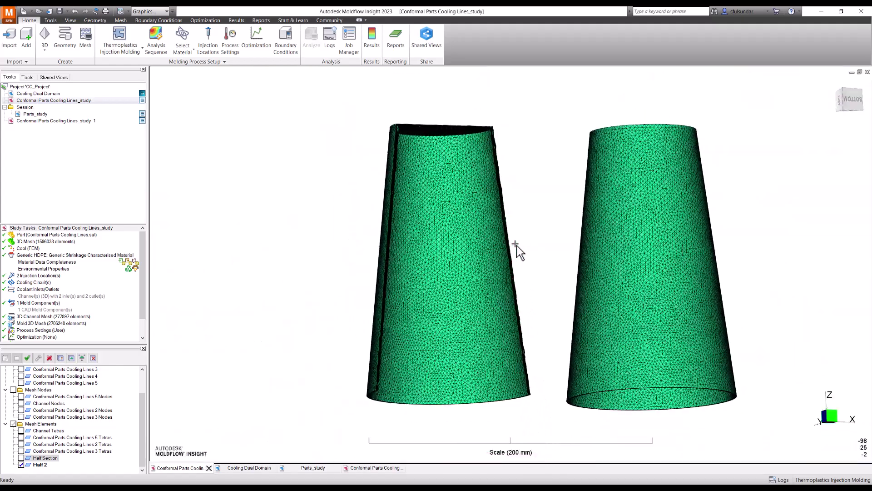
scroll(504, 261, "up", 1)
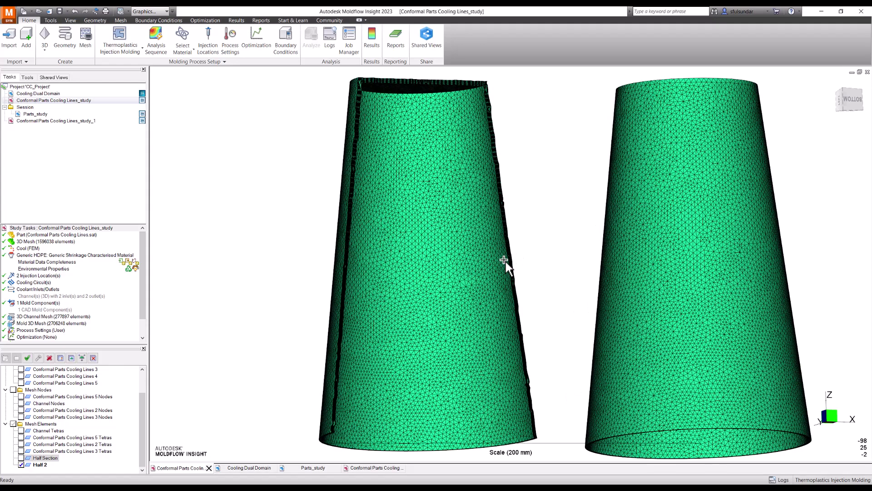
middle_click_drag(506, 262, 489, 263)
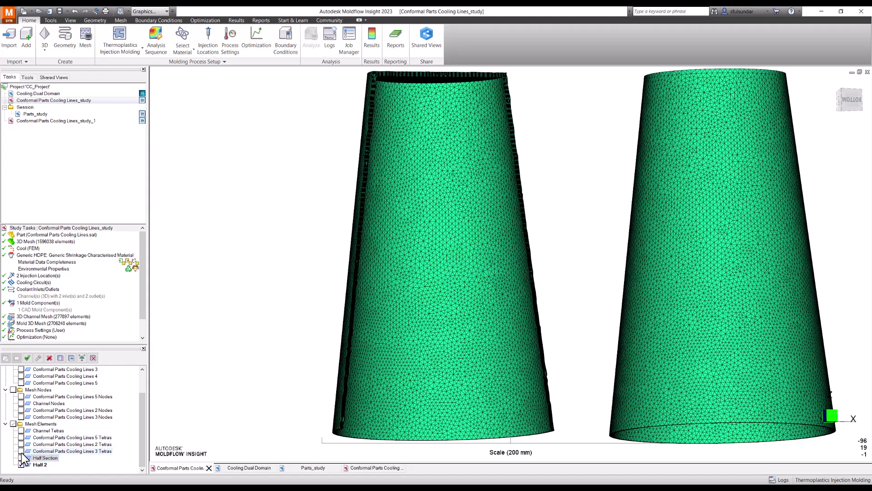
- Show the Cooling Lines 5, 2 and 3 Tetras meshes and the Channel Tetras mesh
left_click(20, 451)
left_click(21, 444)
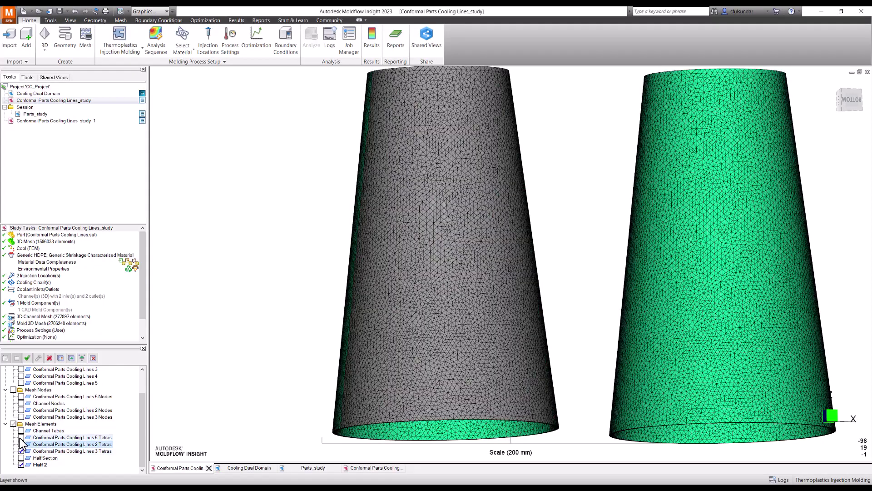
left_click(20, 437)
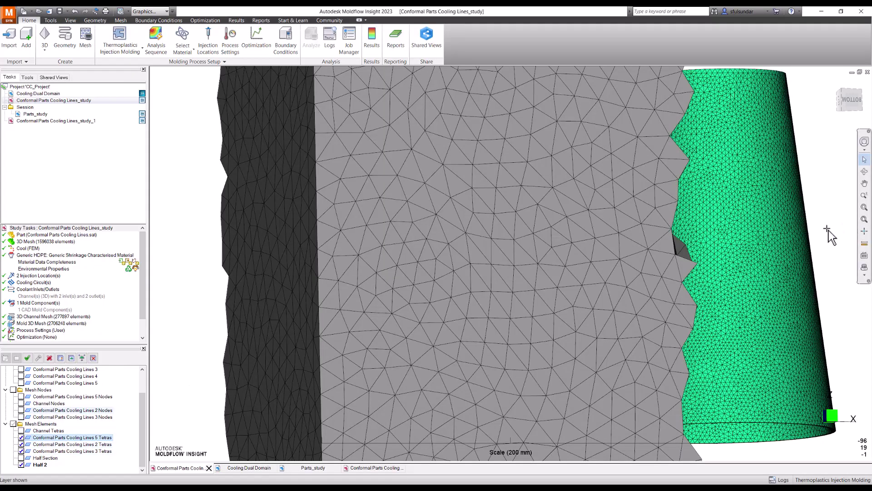
mouse_move(712, 229)
middle_mouse_down()
mouse_move(509, 218)
mouse_move(484, 239)
middle_mouse_up()
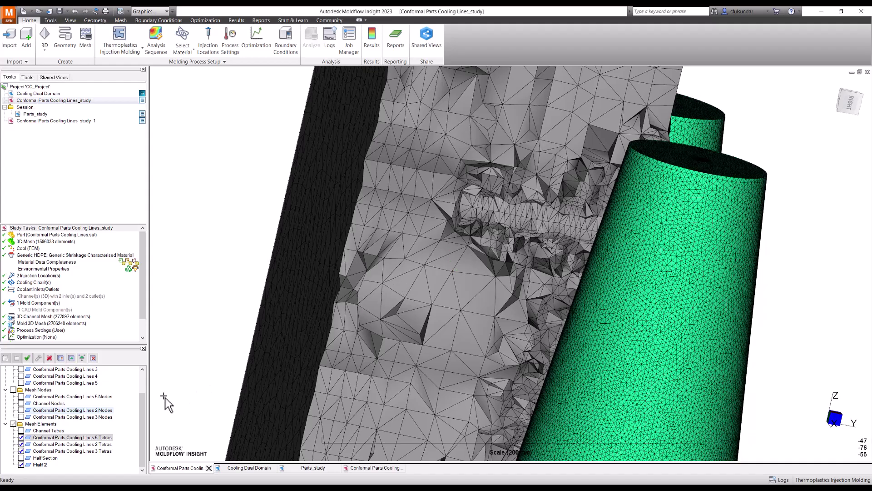
left_click(21, 431)
- Hide the Half 2 cup meshes and square the view on the spiral channels inside the section
scroll(614, 256, "down", 5)
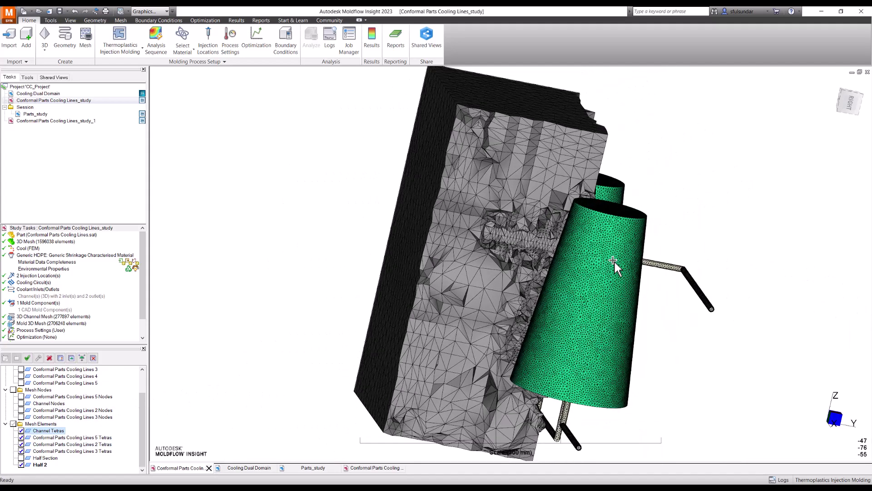
middle_click_drag(614, 260, 559, 291)
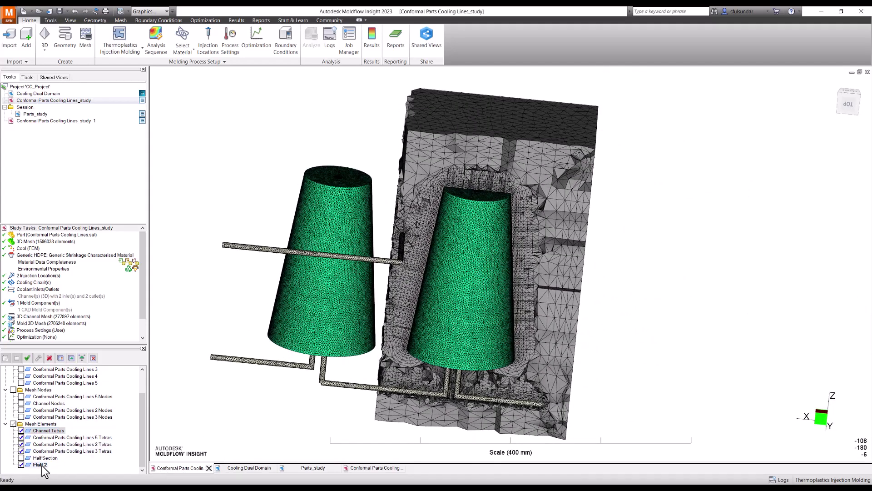
left_click(21, 464)
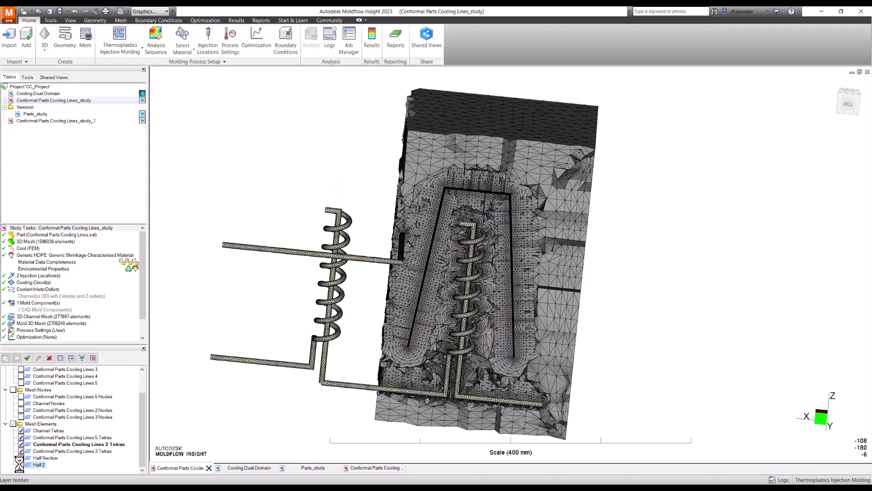
middle_click_drag(562, 287, 516, 254)
scroll(517, 252, "up", 6)
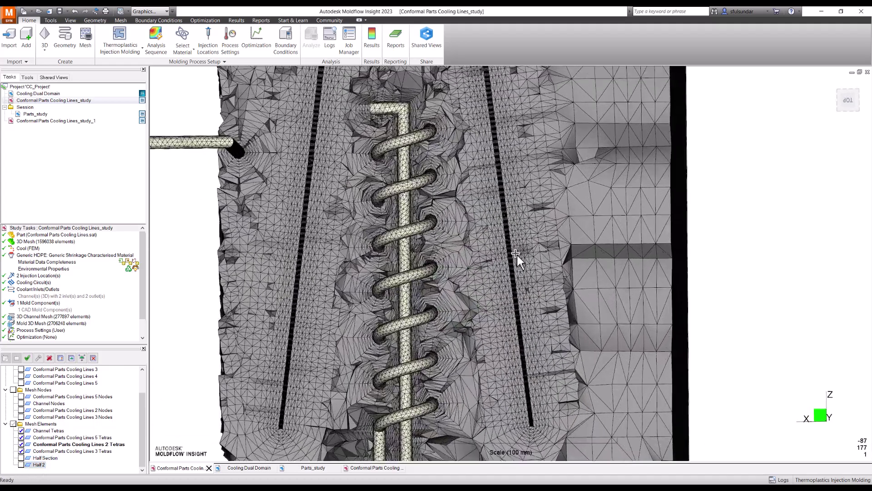
scroll(517, 255, "up", 2)
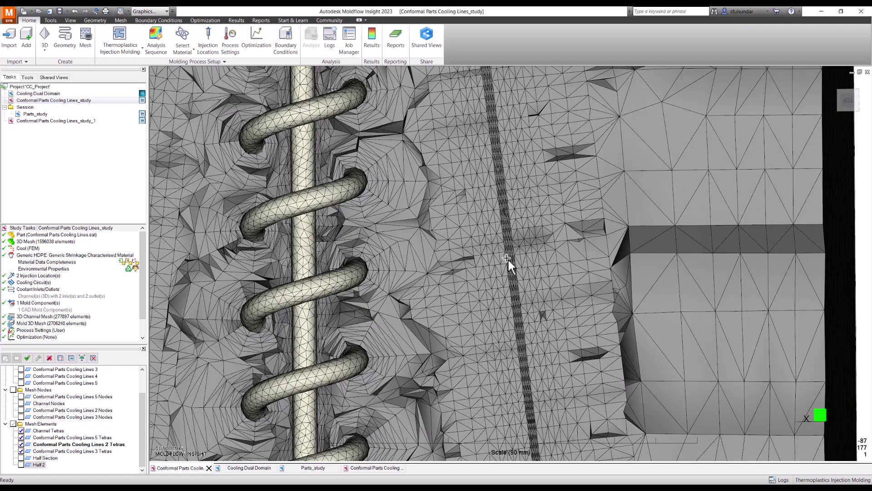
scroll(430, 264, "down", 5)
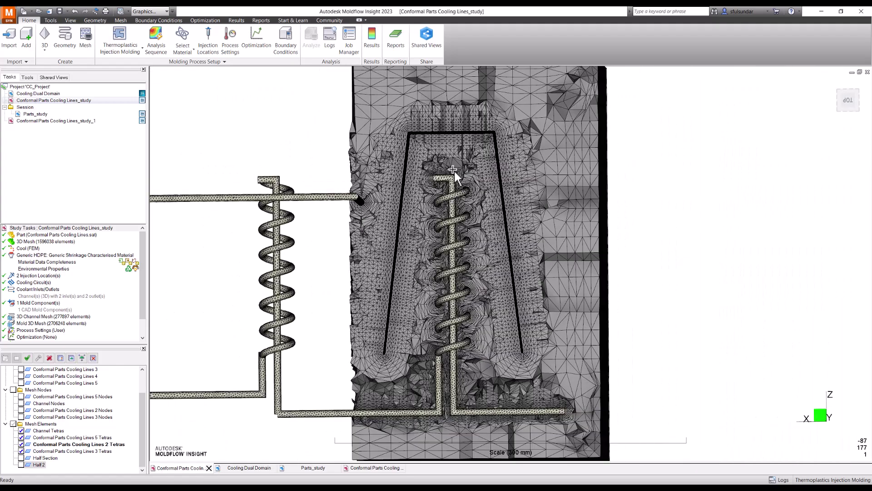
middle_click_drag(359, 268, 366, 278)
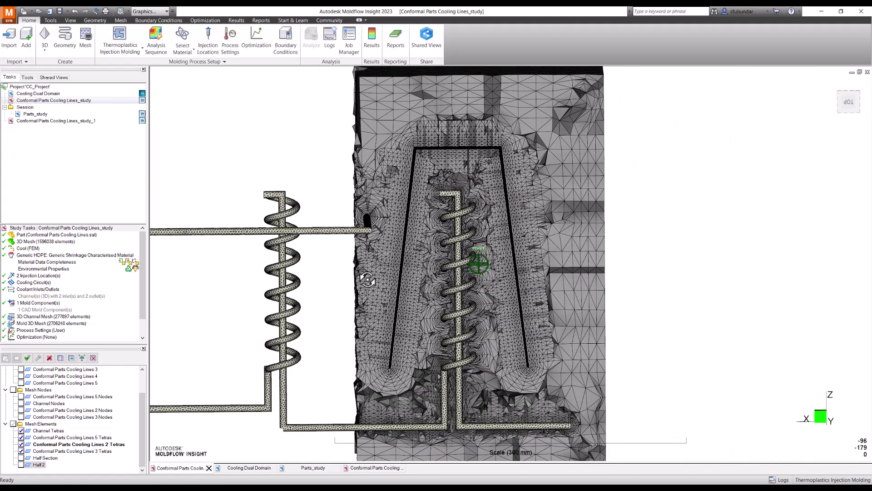
middle_click_drag(413, 161, 438, 122)
right_click(438, 122)
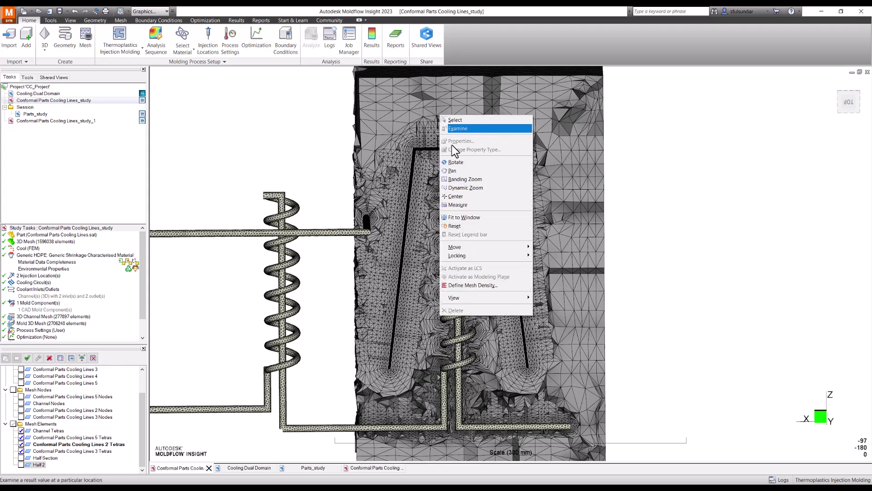
left_click(454, 178)
left_click_drag(404, 121, 504, 192)
scroll(468, 199, "down", 5)
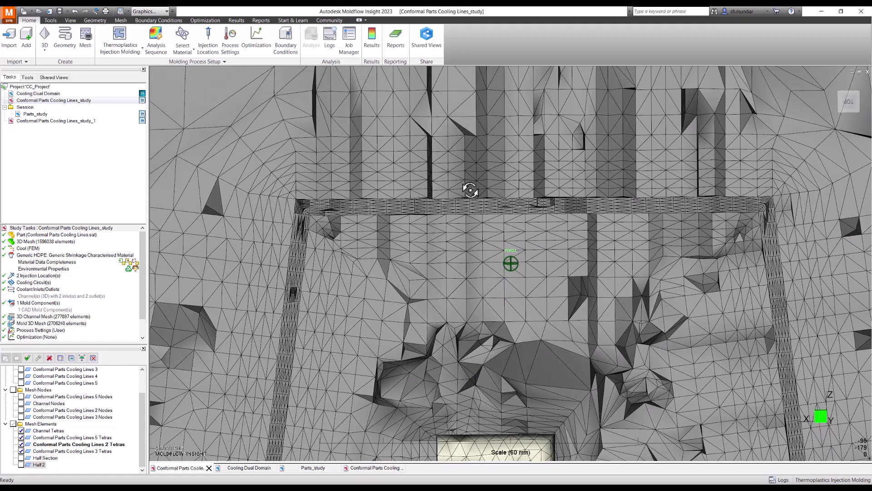
scroll(470, 192, "down", 5)
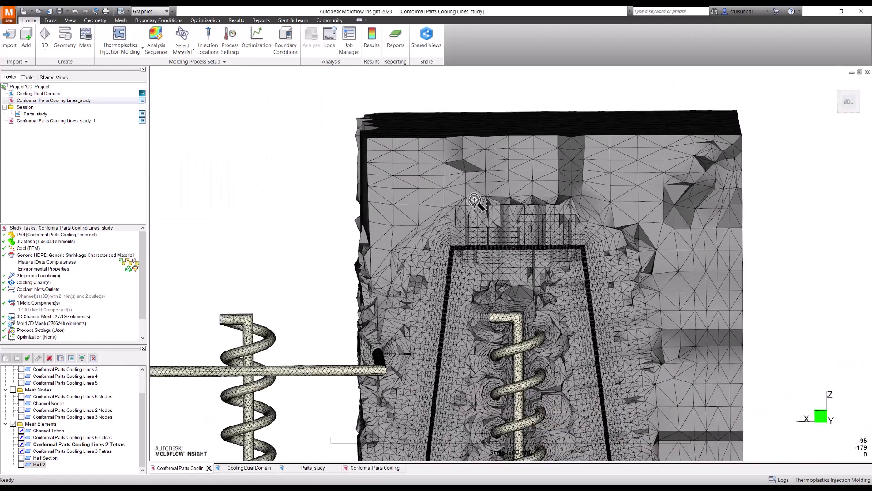
middle_click_drag(471, 196, 468, 216)
scroll(469, 216, "down", 2)
mouse_move(477, 272)
middle_mouse_down()
mouse_move(473, 184)
mouse_move(508, 245)
middle_mouse_up()
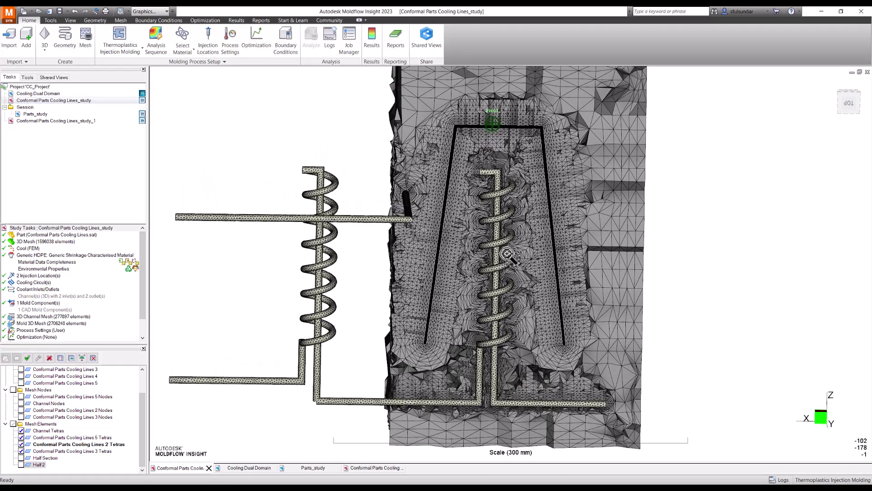
scroll(418, 255, "up", 3)
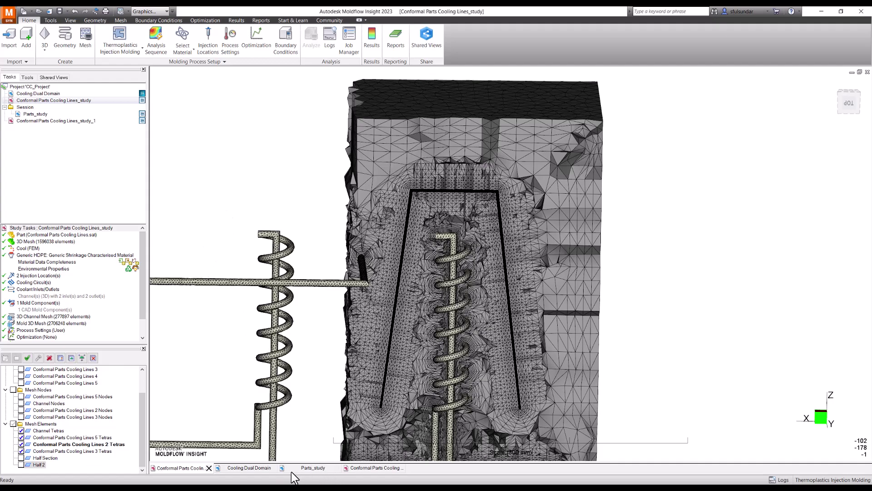
left_click(255, 467)
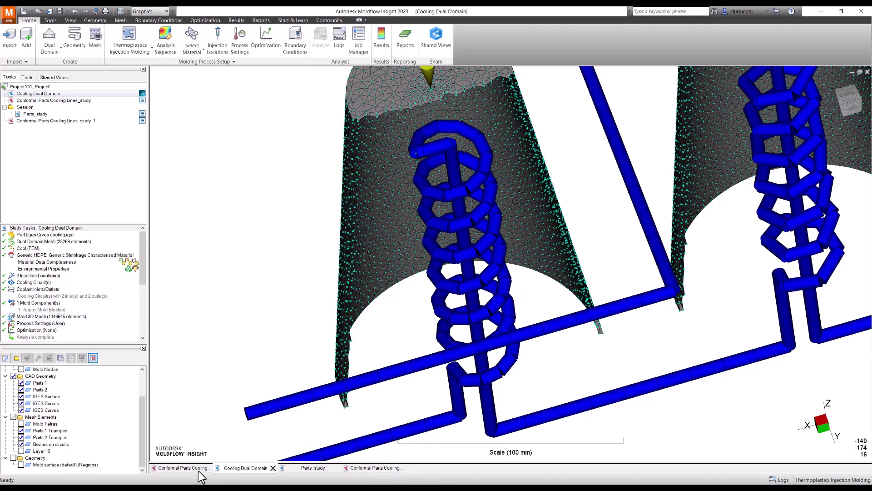
left_click(389, 468)
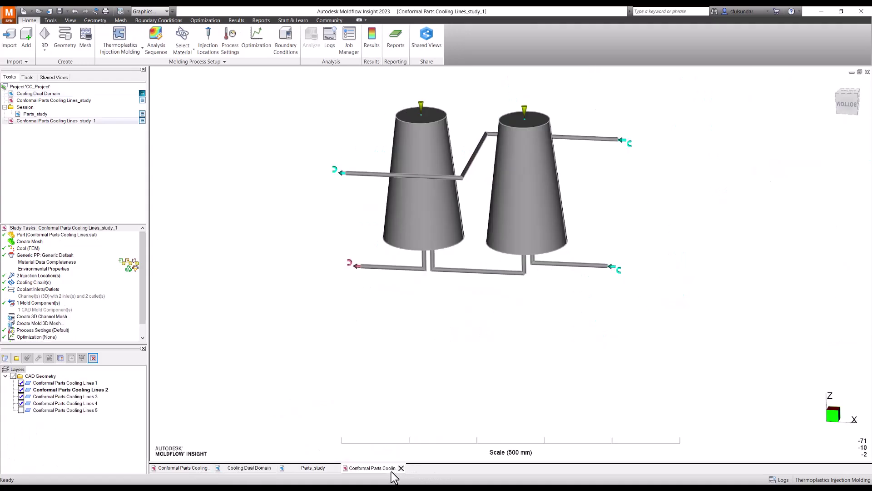
left_click(173, 468)
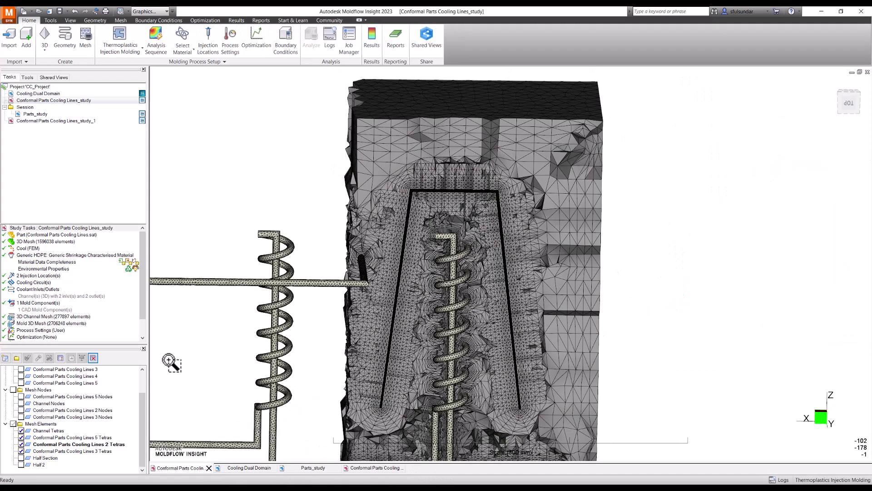